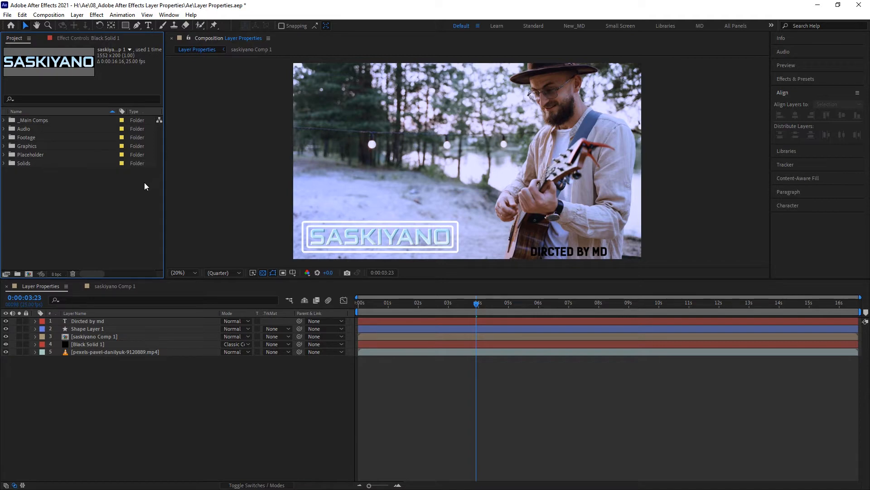
Look inside the project's Footage folder and collapse it again.
click(4, 138)
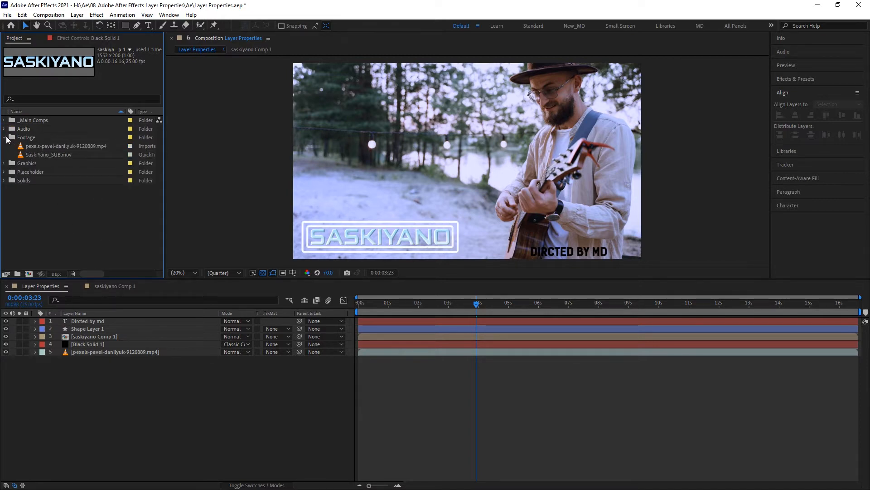
click(4, 137)
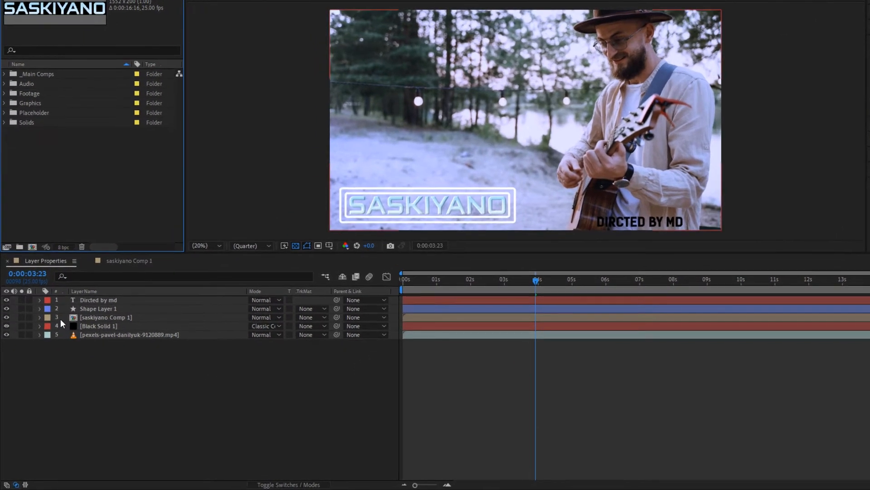
Select the guitarist video layer at the end of the layer list and reveal its Transform properties.
click(115, 334)
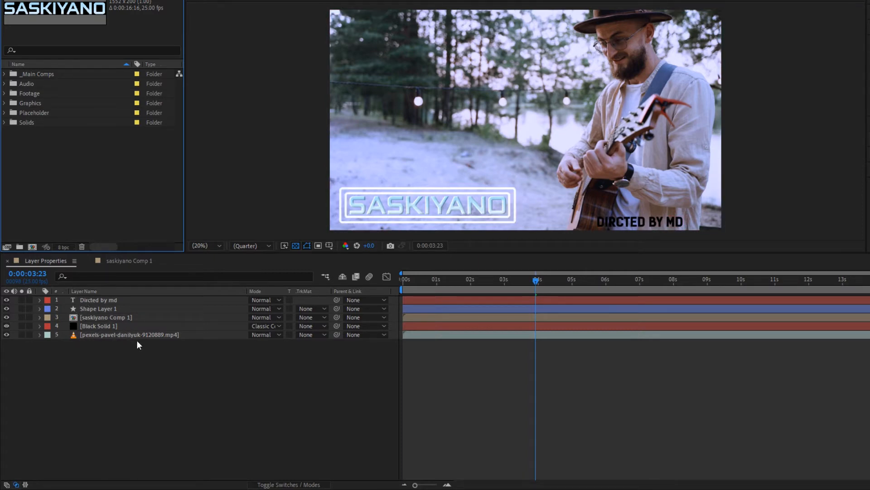
click(83, 334)
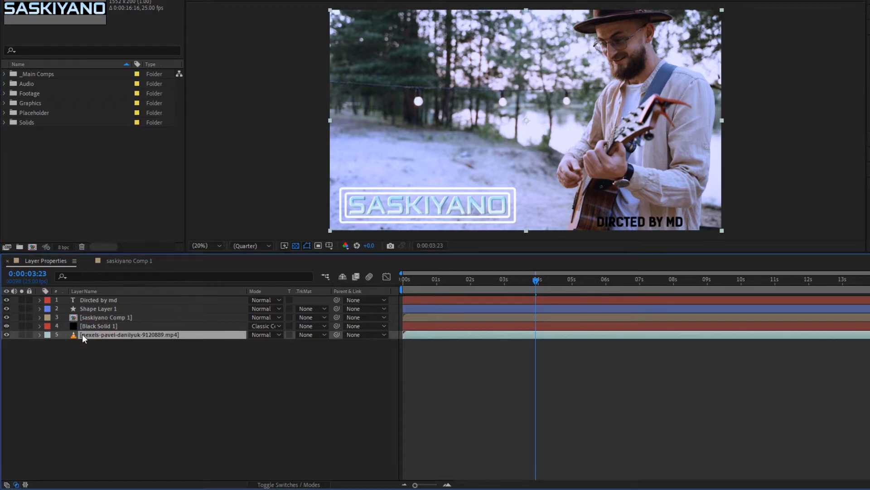
click(40, 335)
click(48, 344)
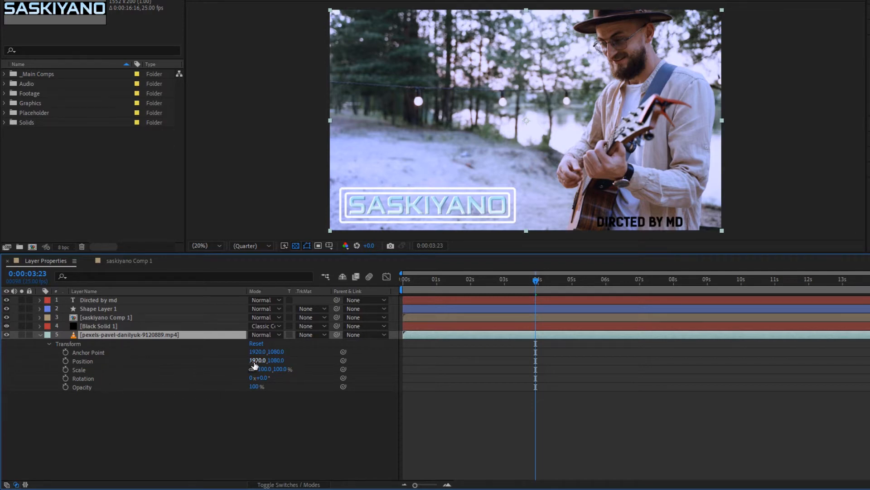
Try position X 1979, scale 104% and rotation -27° on the video layer, and reset only the position through opacity properties.
drag(255, 366, 252, 387)
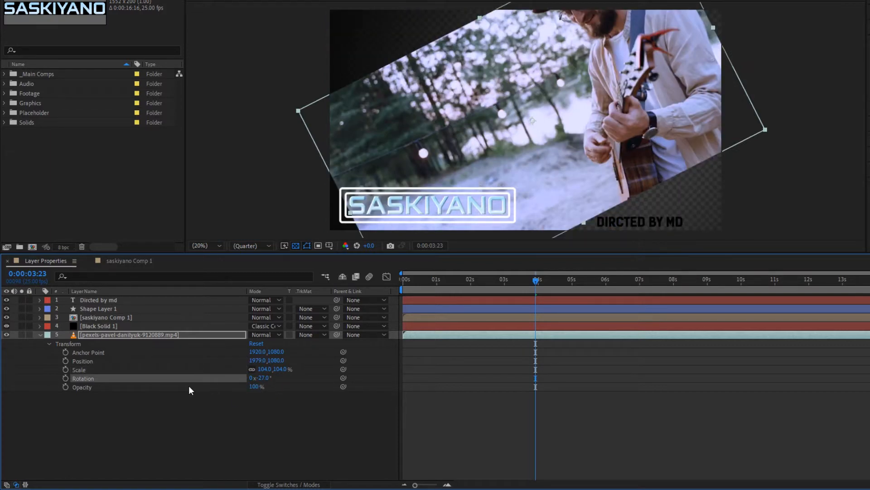
click(189, 386)
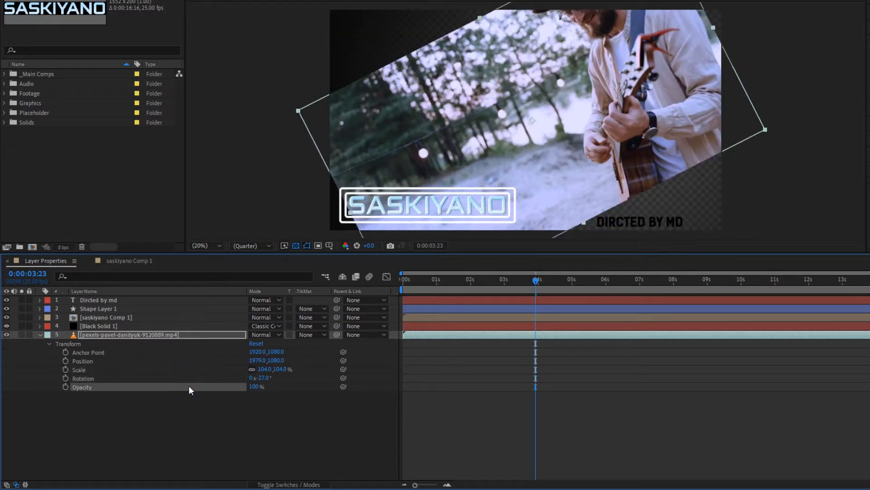
shift+click(139, 361)
right_click(138, 359)
click(164, 295)
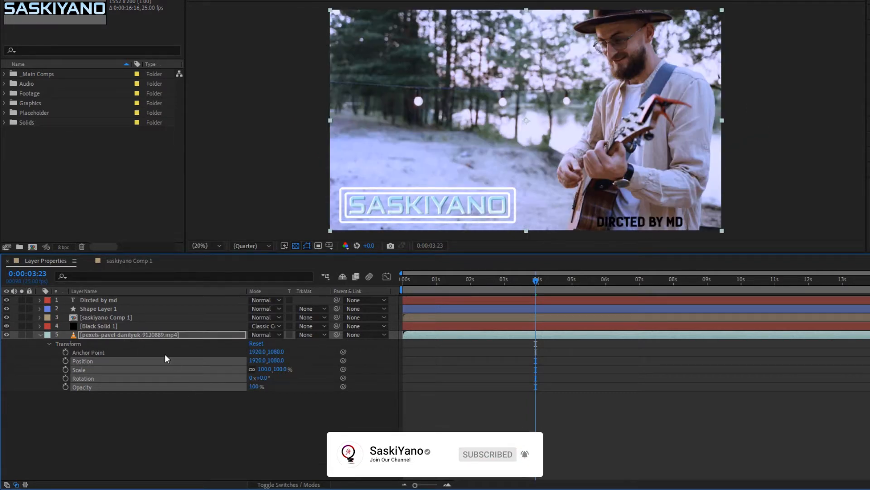
click(173, 403)
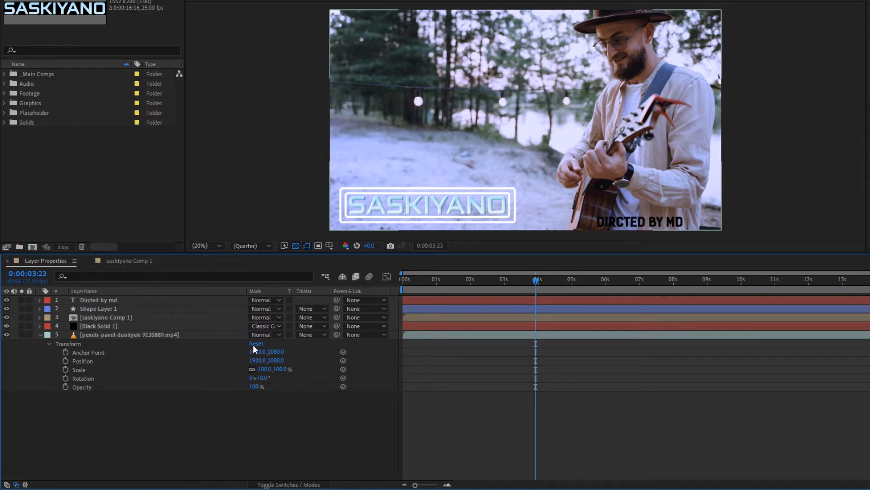
Try anchor point X 1962, position Y 1112, scale 118% and opacity 95%, and reset the layer's whole Transform group.
drag(257, 353, 252, 386)
click(250, 377)
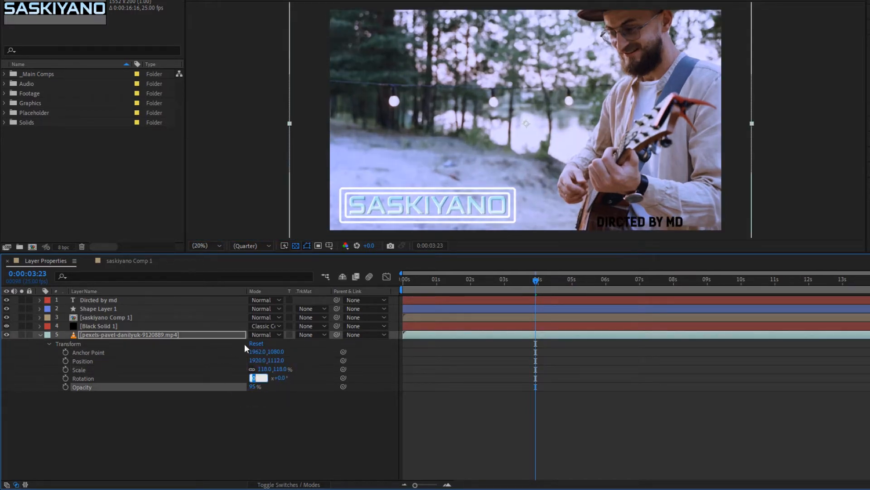
click(238, 394)
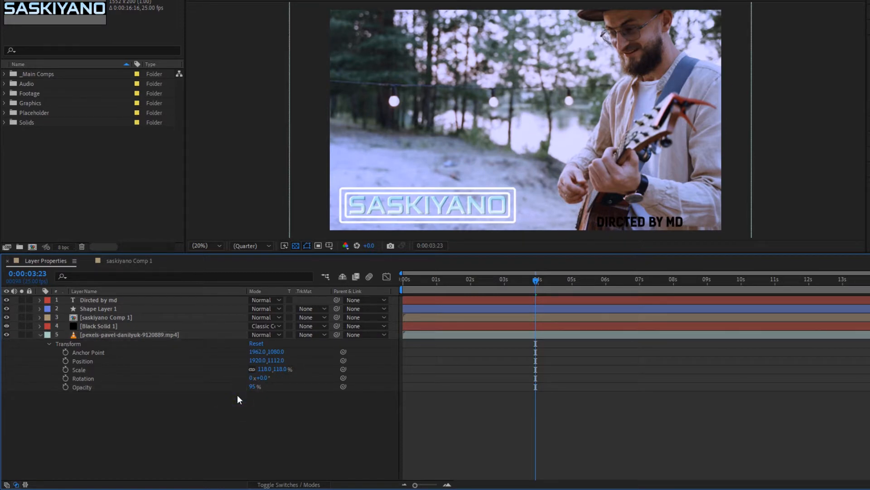
click(257, 344)
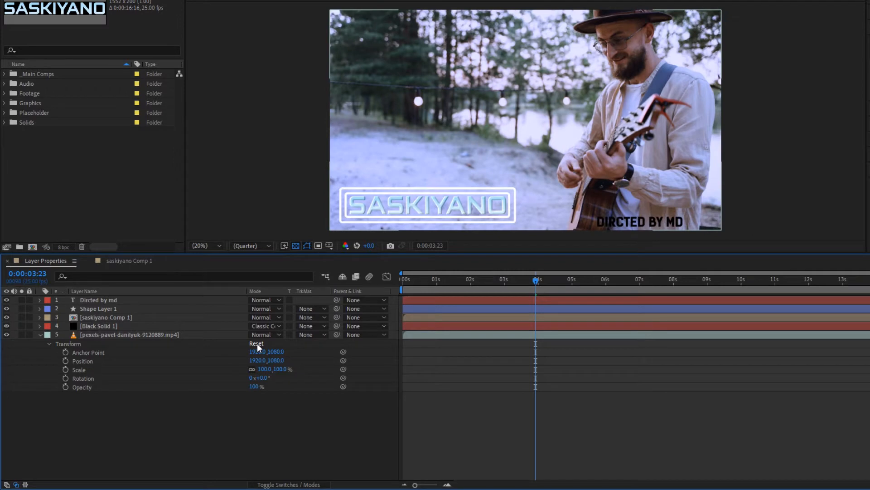
Examine the Transform commands, including Reset, that are available for the video layer.
click(121, 335)
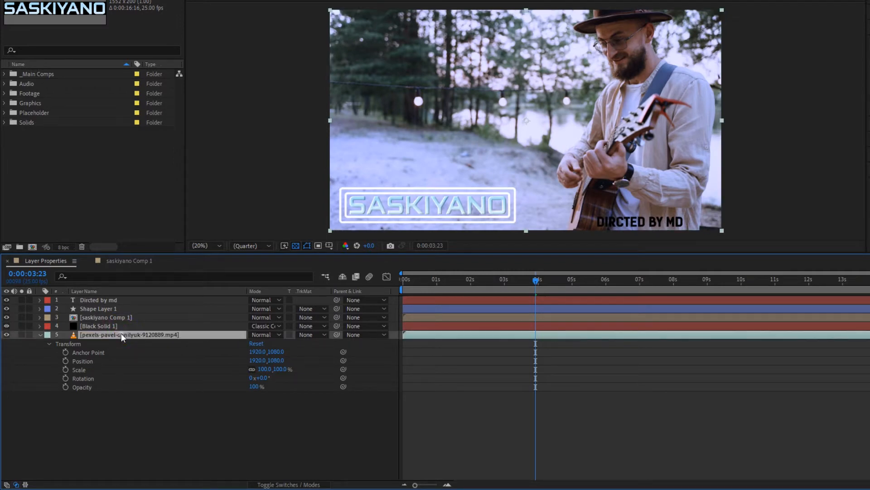
right_click(121, 334)
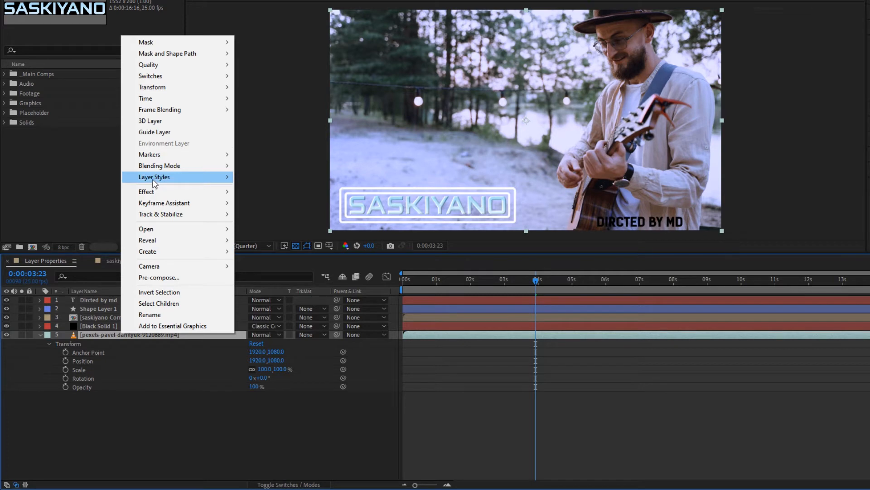
mouse_move(160, 166)
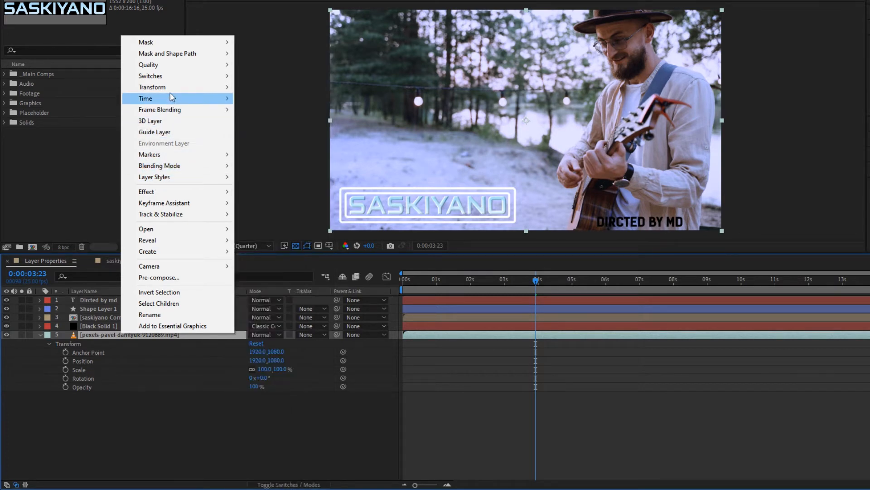
mouse_move(185, 87)
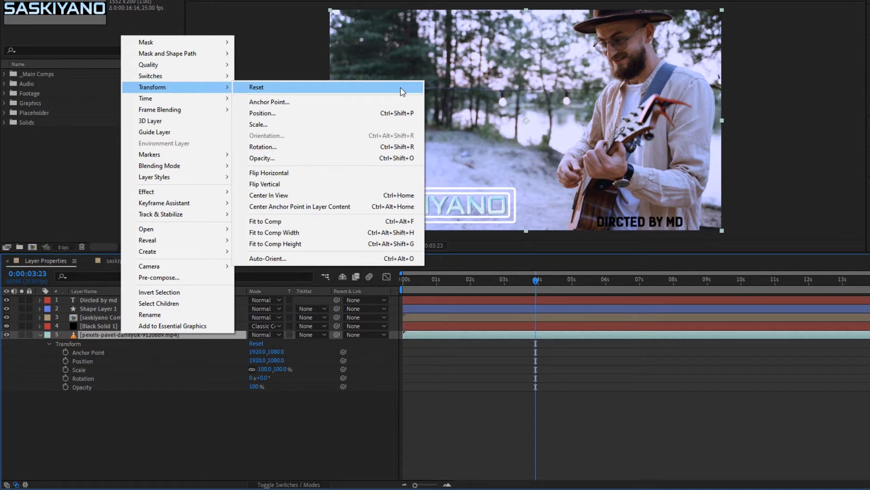
key(Escape)
key(Escape)
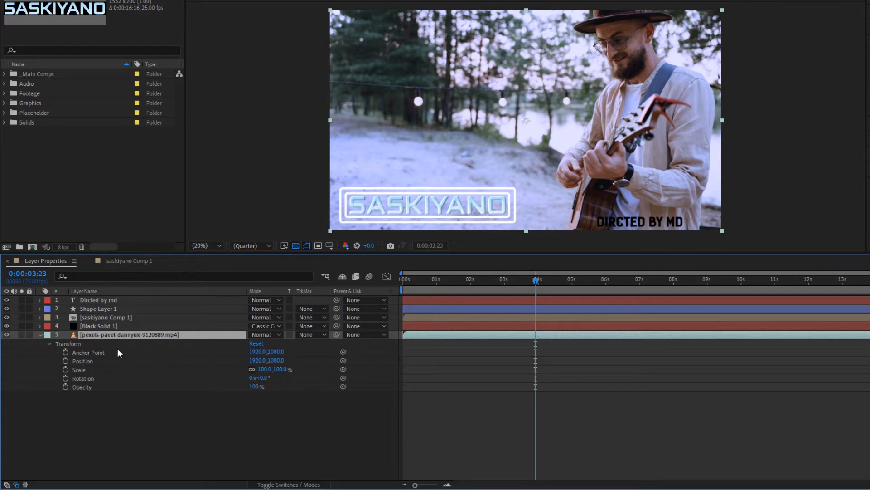
Solo the video layer and shift its anchor point X to 2150 and its position X to 2057.
click(22, 335)
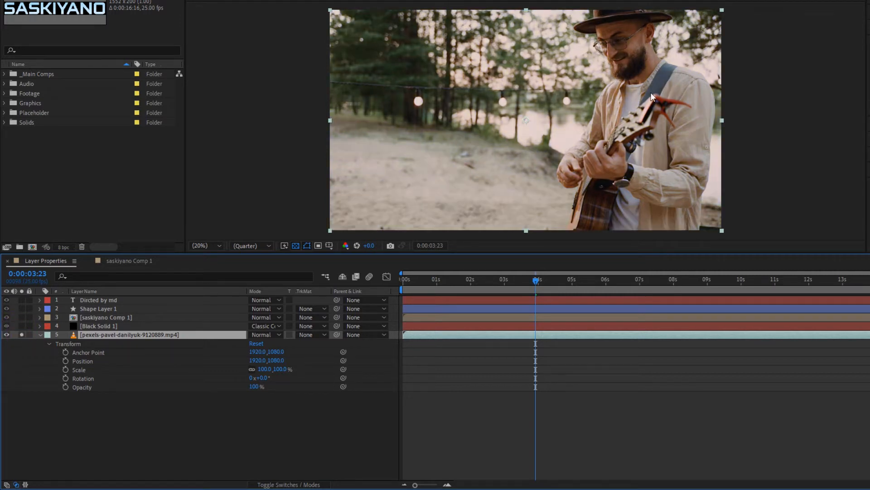
drag(252, 351, 535, 125)
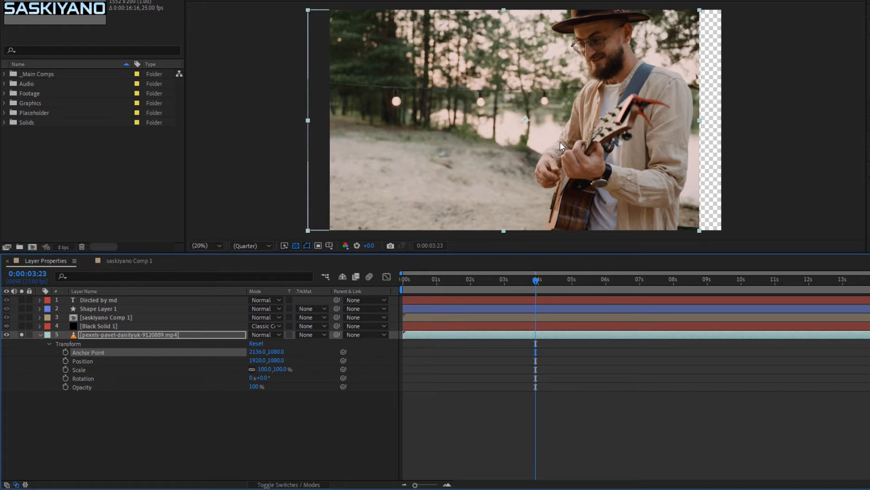
drag(272, 360, 339, 354)
click(261, 353)
click(308, 356)
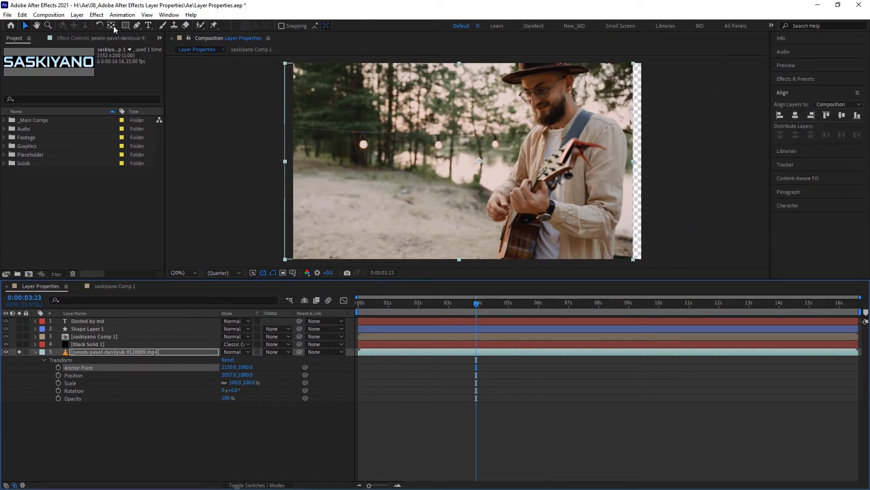
Move the layer's anchor point around the frame with the Pan Behind tool, ending at about 350, 200 near the image's upper-left corner.
click(113, 26)
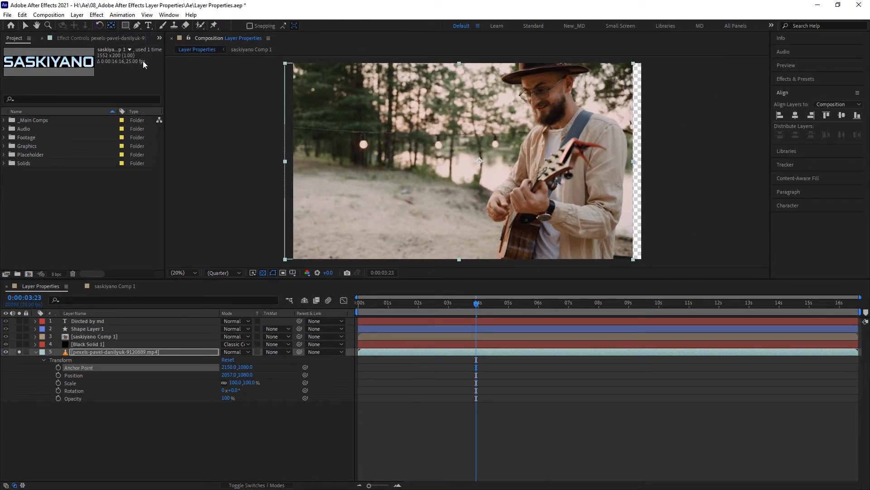
mouse_move(478, 161)
mouse_down()
mouse_move(464, 163)
mouse_move(464, 154)
mouse_move(462, 167)
mouse_move(436, 182)
mouse_move(470, 202)
mouse_up()
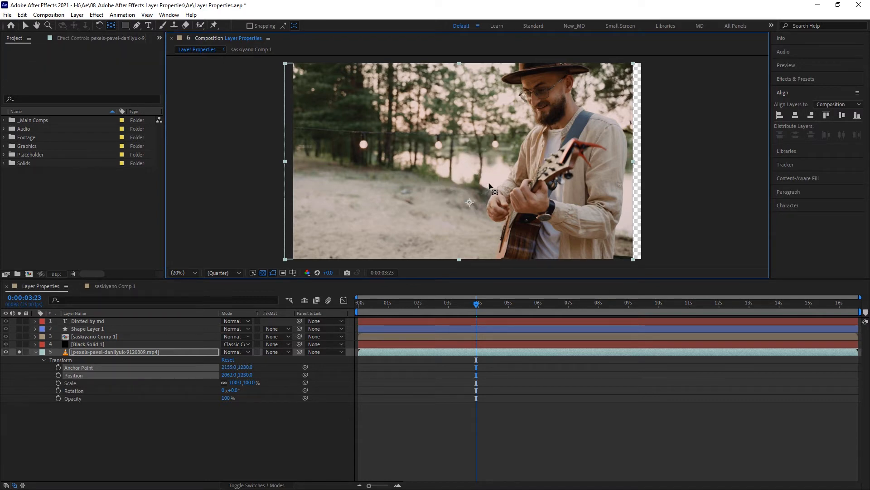
drag(470, 160, 524, 132)
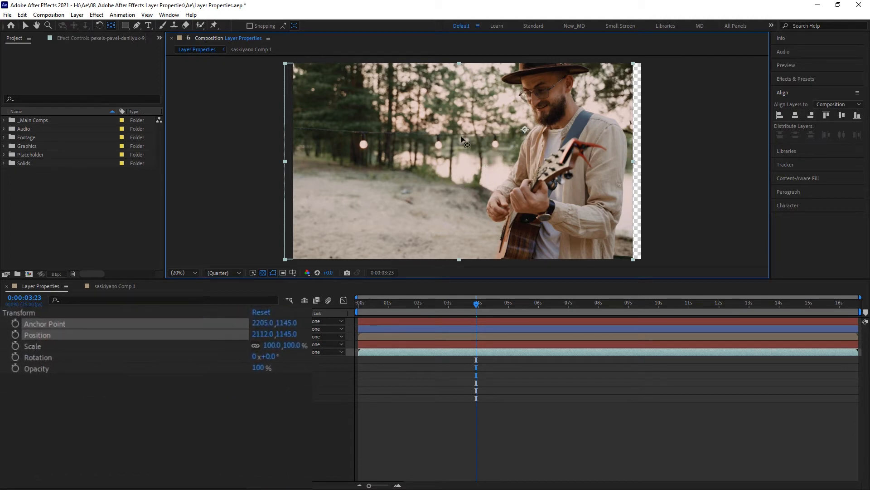
mouse_move(461, 135)
mouse_down()
mouse_move(465, 163)
mouse_move(516, 169)
mouse_move(514, 184)
mouse_up()
mouse_move(458, 182)
mouse_down()
mouse_move(450, 146)
mouse_move(359, 124)
mouse_move(343, 98)
mouse_move(316, 82)
mouse_up()
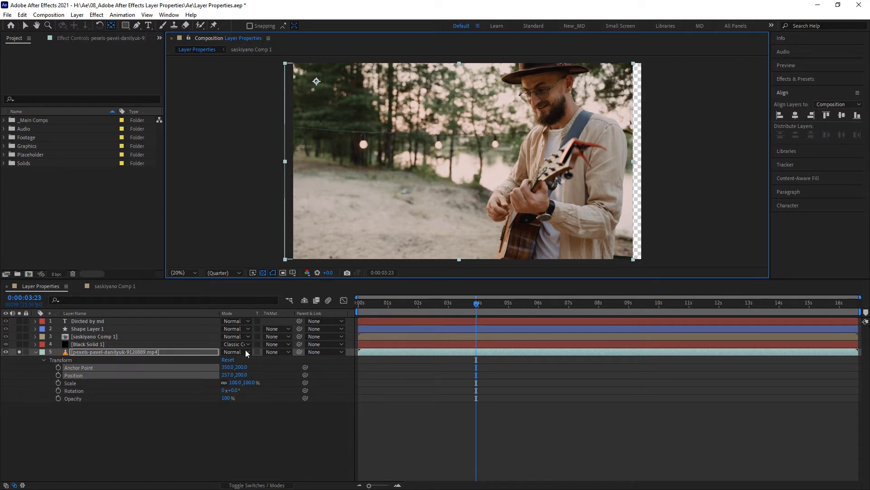
Restore the layer's anchor point and position to 1920, 1080 and switch back to the Selection tool.
click(228, 374)
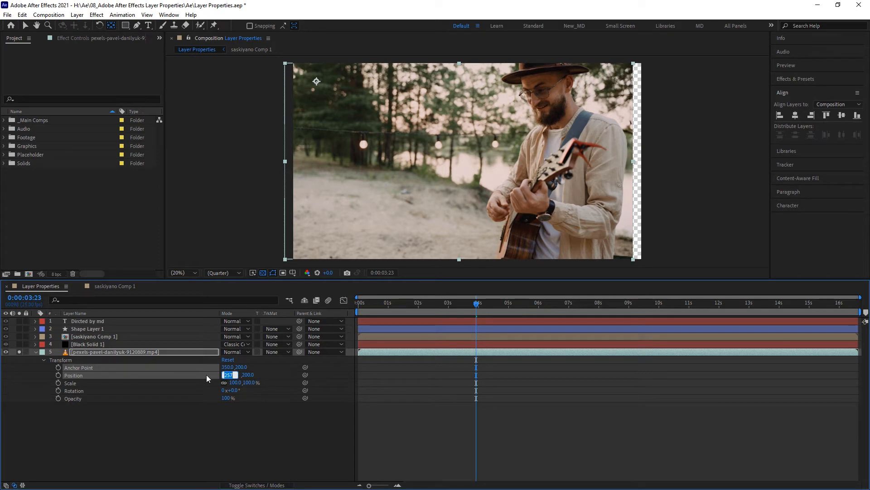
key(BackSpace)
key(BackSpace)
key(Return)
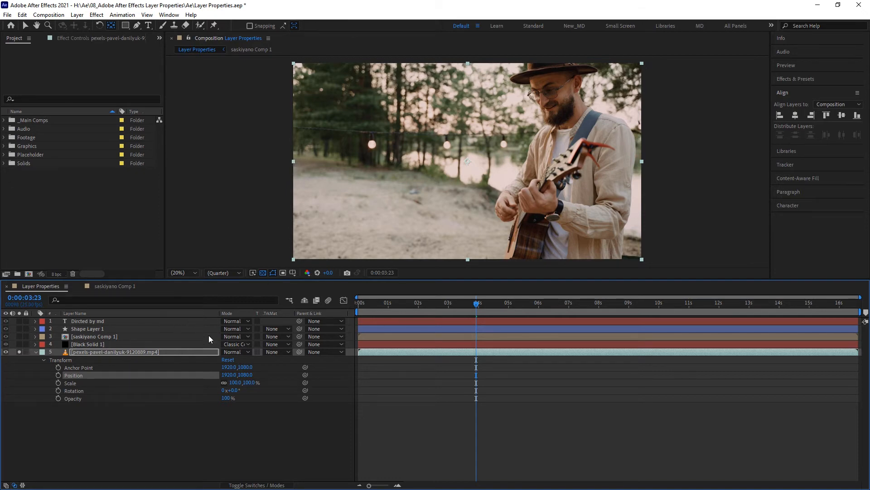
click(25, 24)
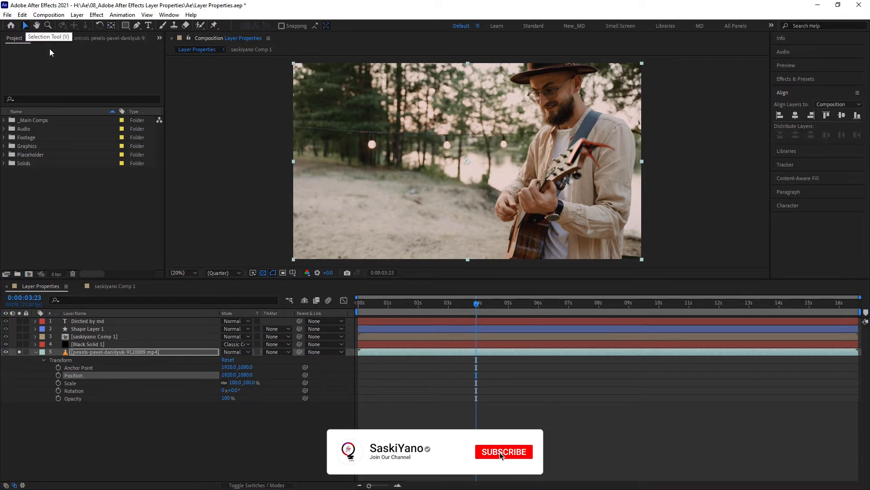
Set the video layer's anchor point X to 0 and its position X to 0.
click(230, 366)
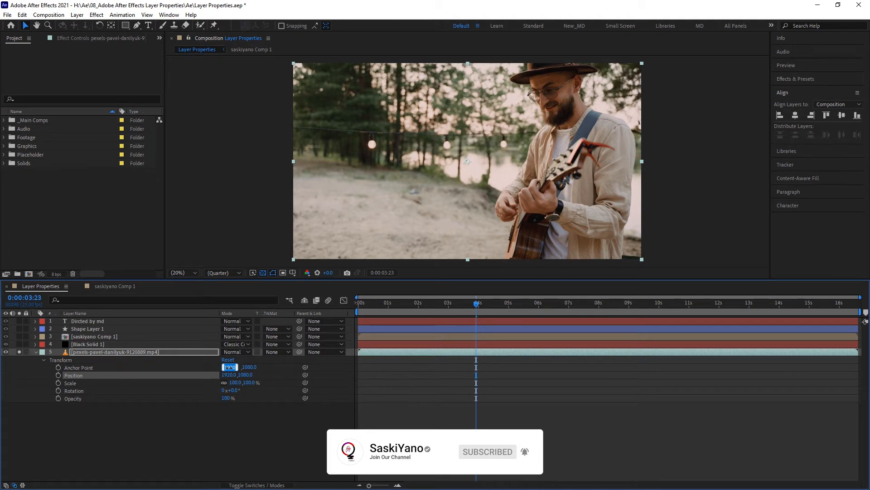
text(0)
key(Return)
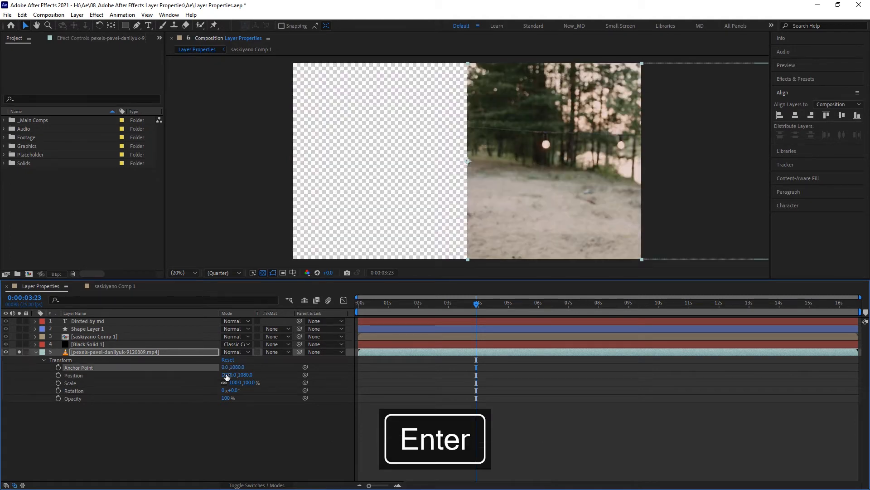
click(227, 375)
text(0)
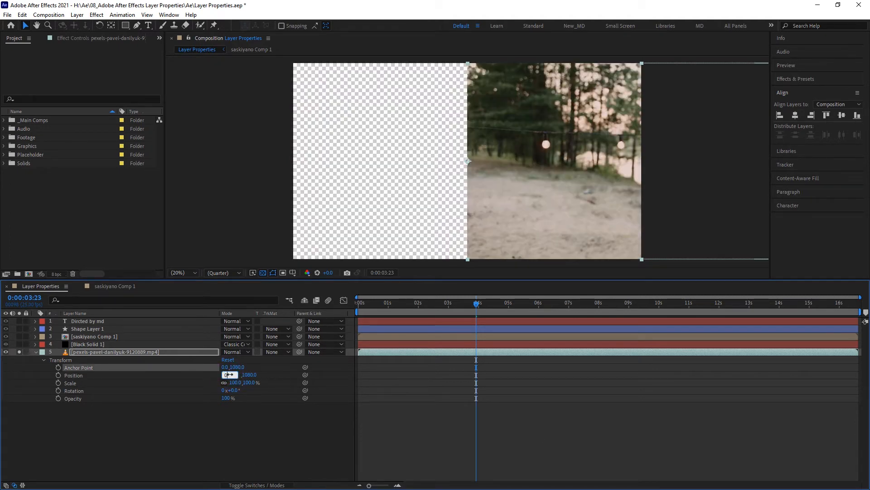
key(Return)
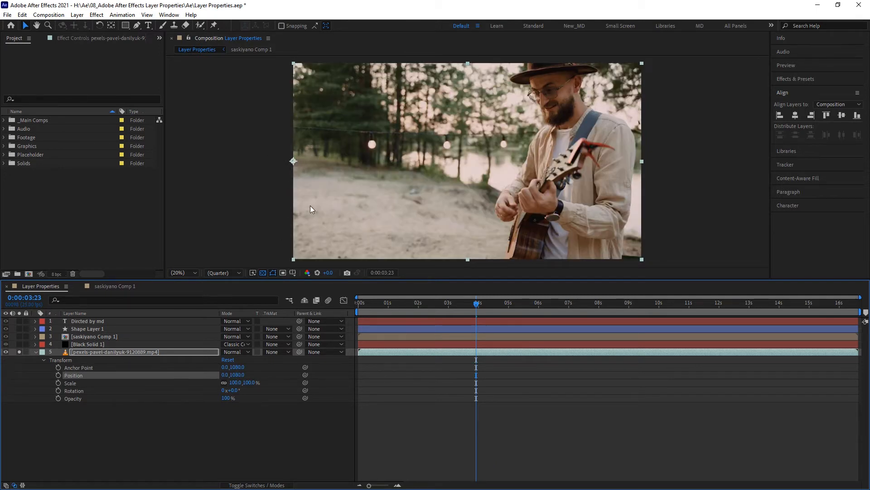
Show the Info readout and check the cursor coordinates across the frame and at its left edge.
click(805, 39)
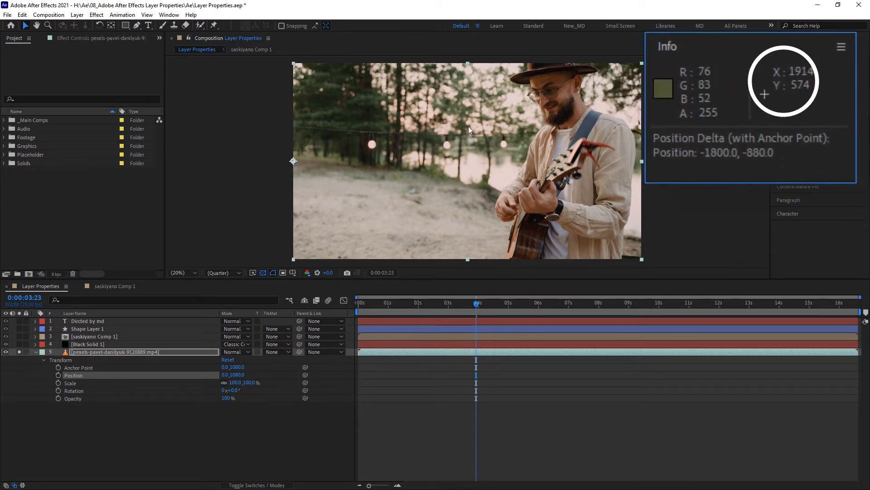
click(294, 154)
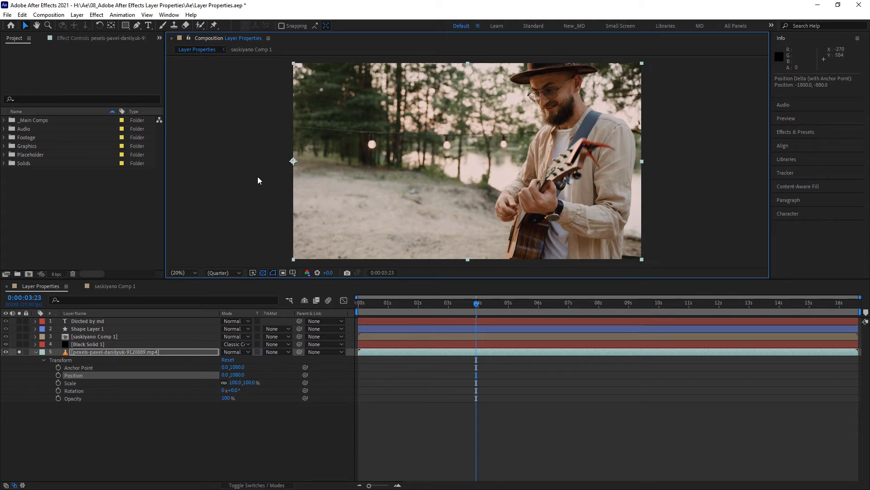
Set the video layer's anchor point Y to 0 and its position Y to 0.
click(237, 366)
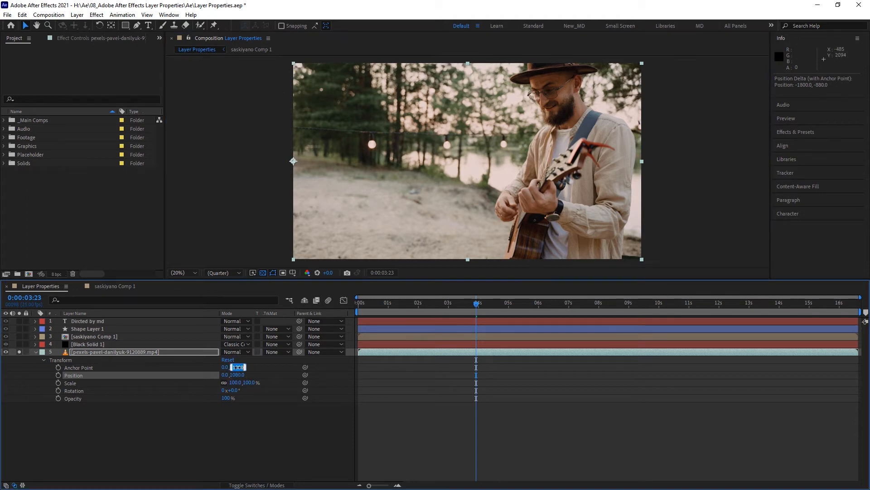
text(0)
click(238, 375)
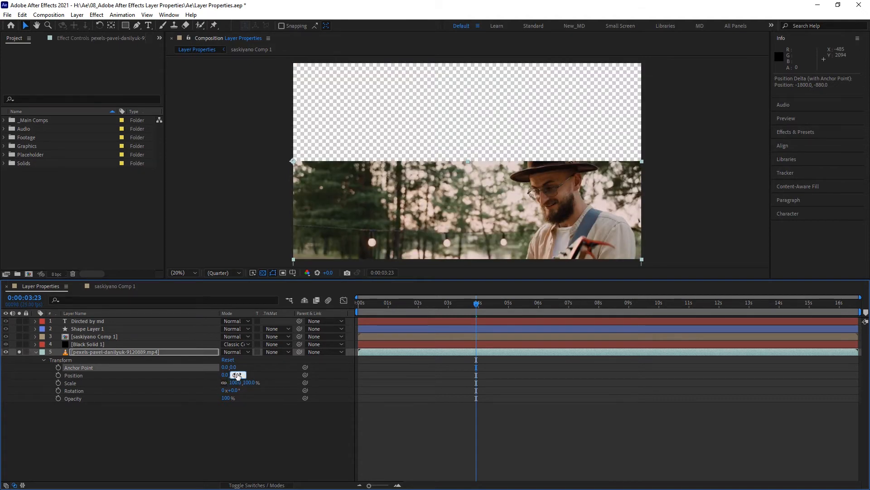
text(0)
key(Return)
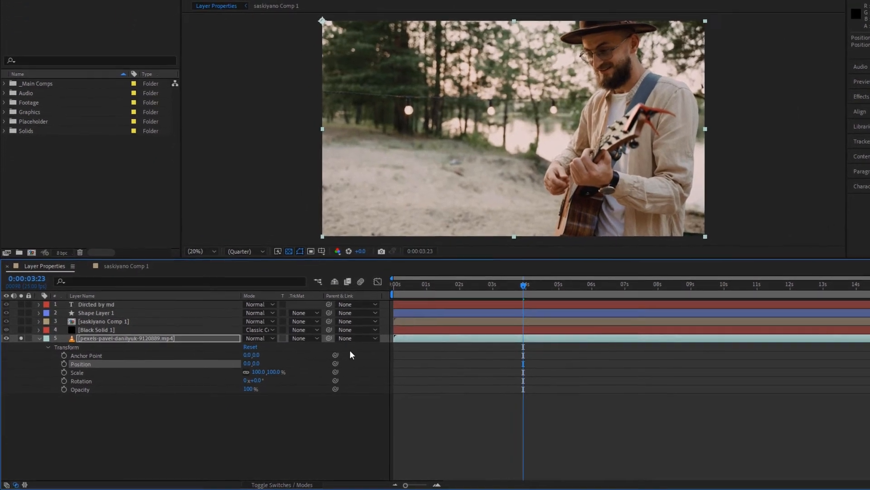
Collapse the video layer's properties and turn off its solo, leaving the Black Solid 1 layer selected.
click(38, 343)
click(40, 336)
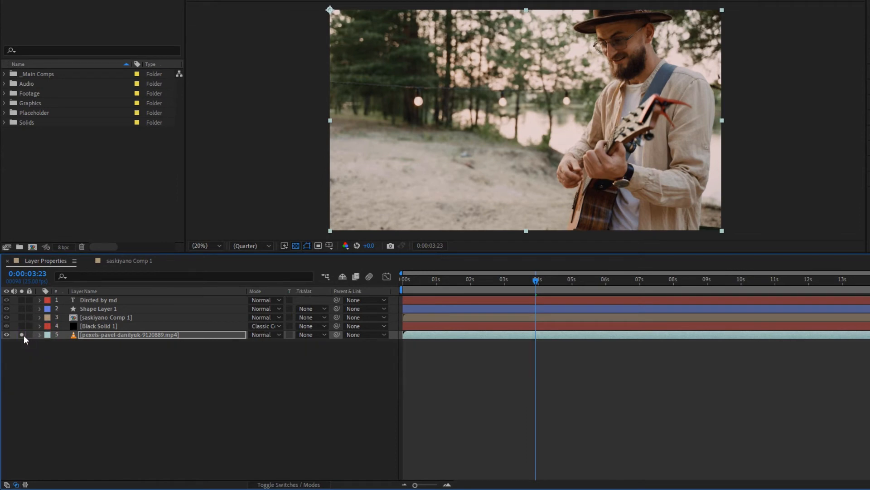
click(96, 326)
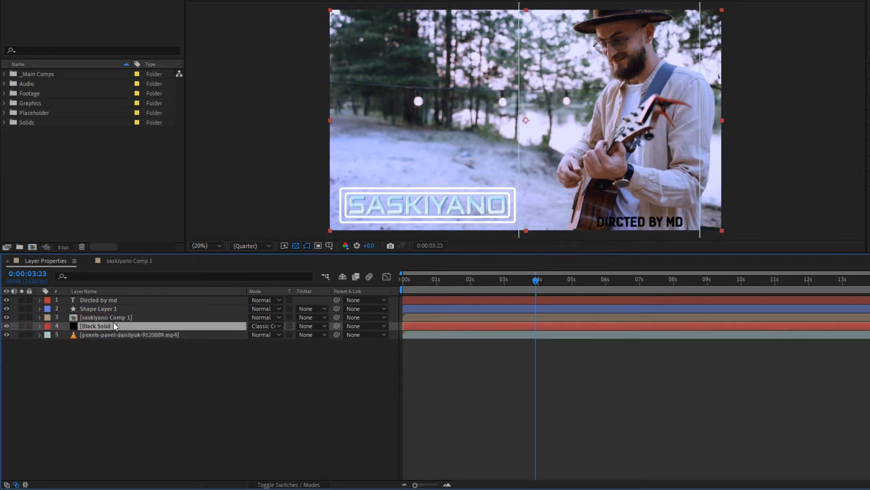
Add a second Black Solid 1 from the project's Solids folder to the timeline, directly below the Dircted by md layer.
click(4, 123)
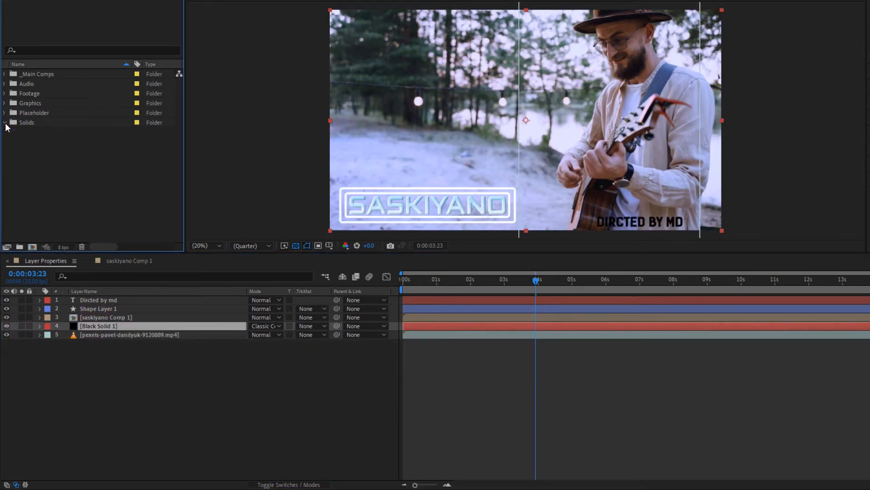
click(31, 141)
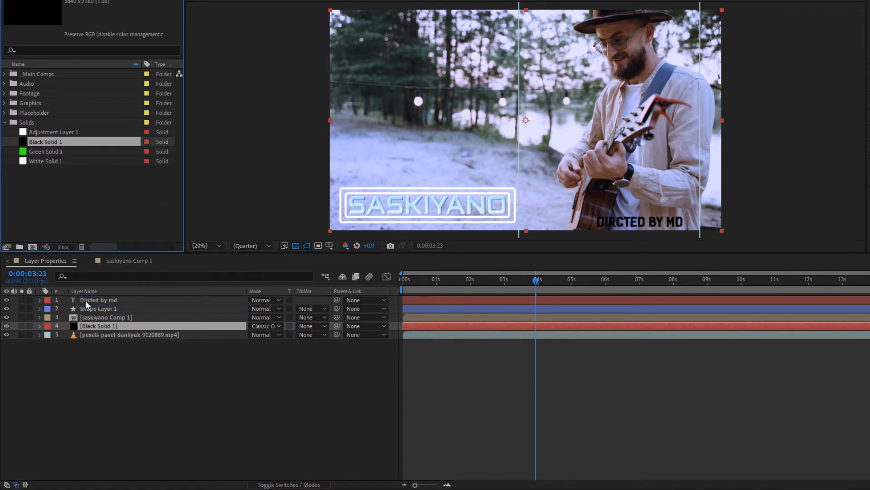
drag(85, 300, 86, 302)
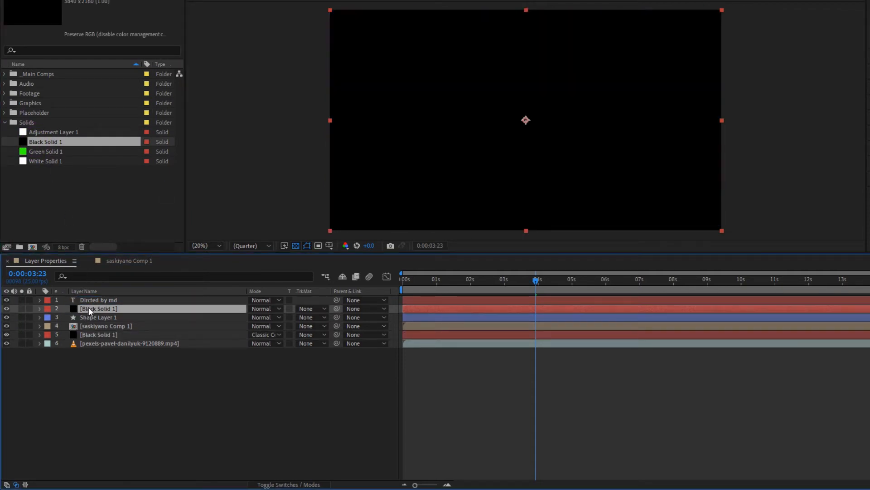
Check the Transform properties of the newly added Black Solid 1 layer, and delete that layer.
click(40, 309)
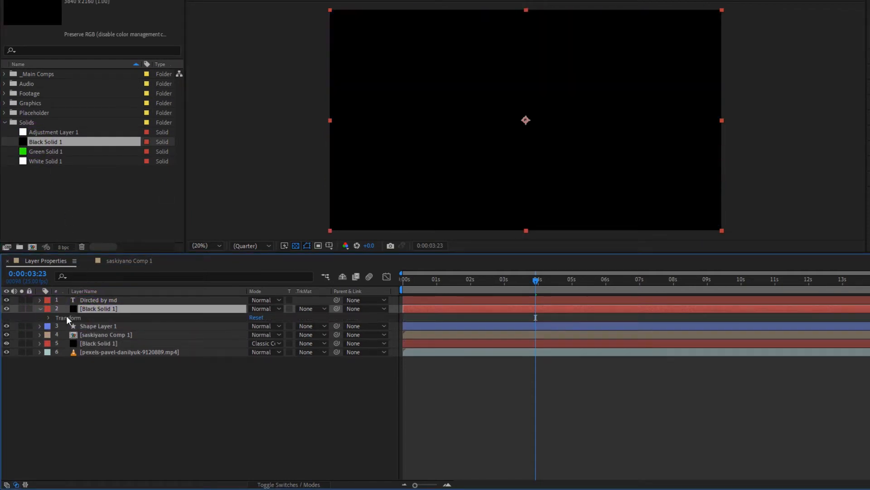
click(48, 317)
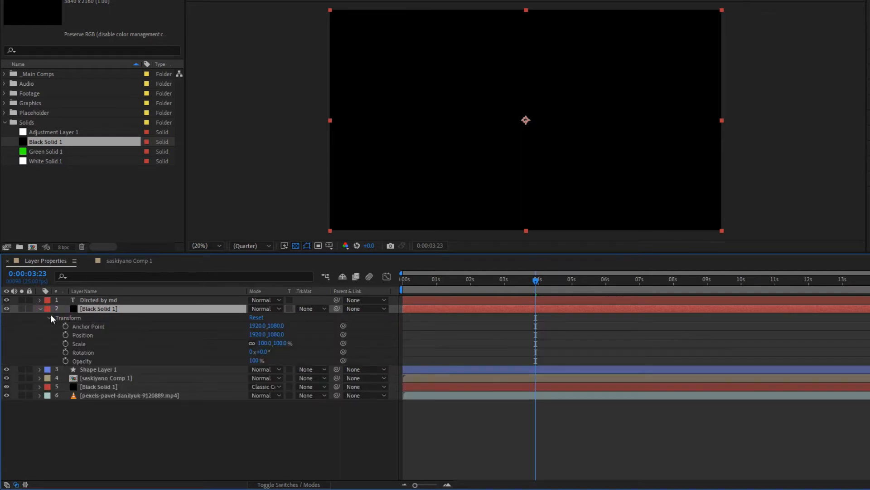
click(48, 317)
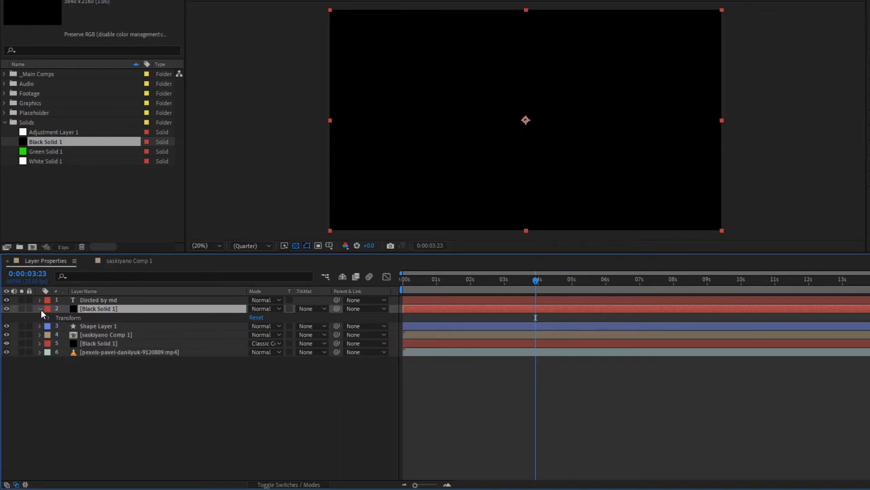
click(41, 309)
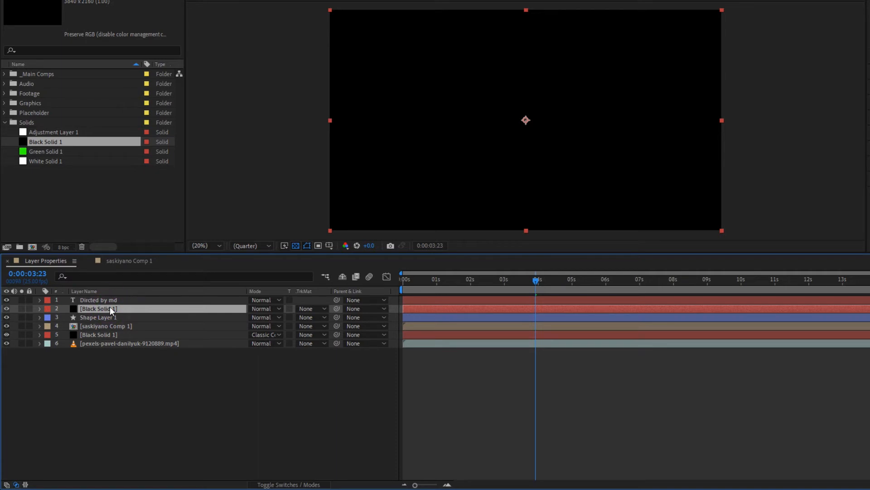
key(Delete)
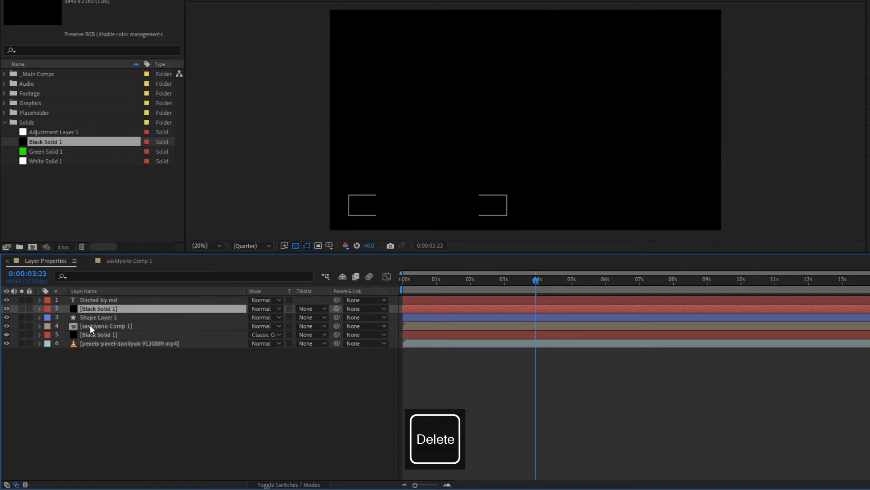
Examine the original Black Solid 1 layer's Mask 1 and Fill effect properties in the timeline and Effect Controls, and collapse the layer.
click(92, 326)
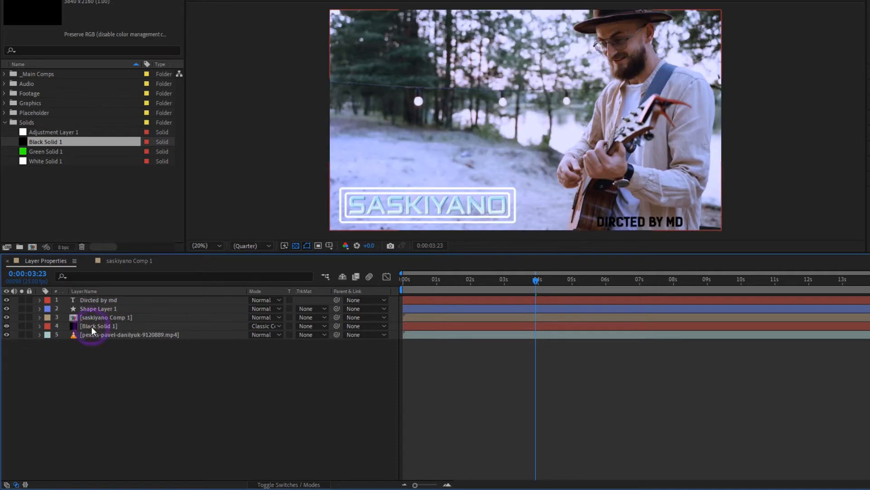
click(39, 326)
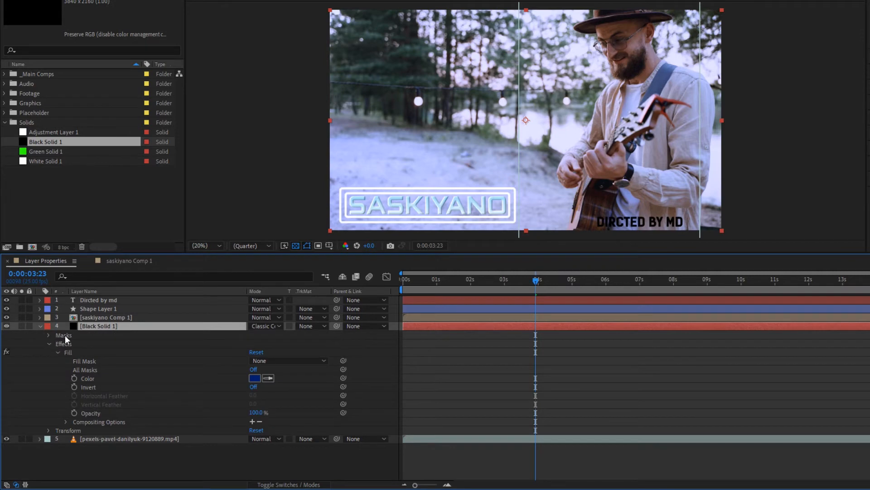
click(49, 343)
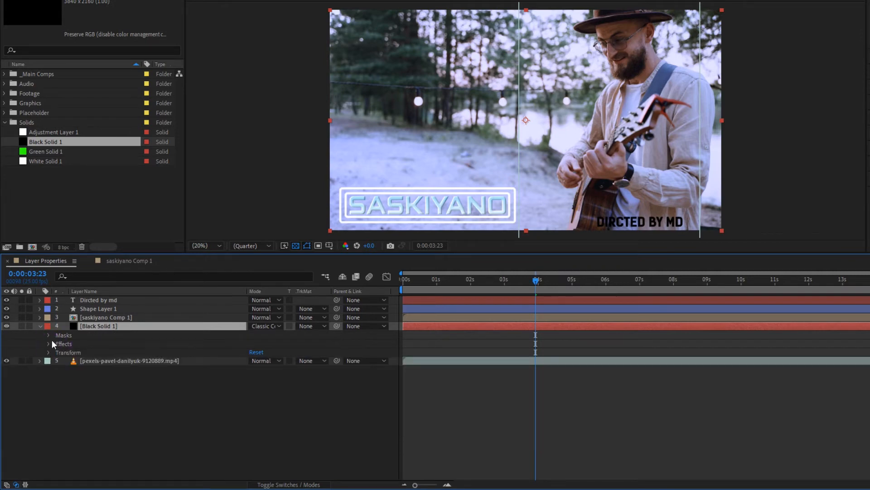
click(48, 335)
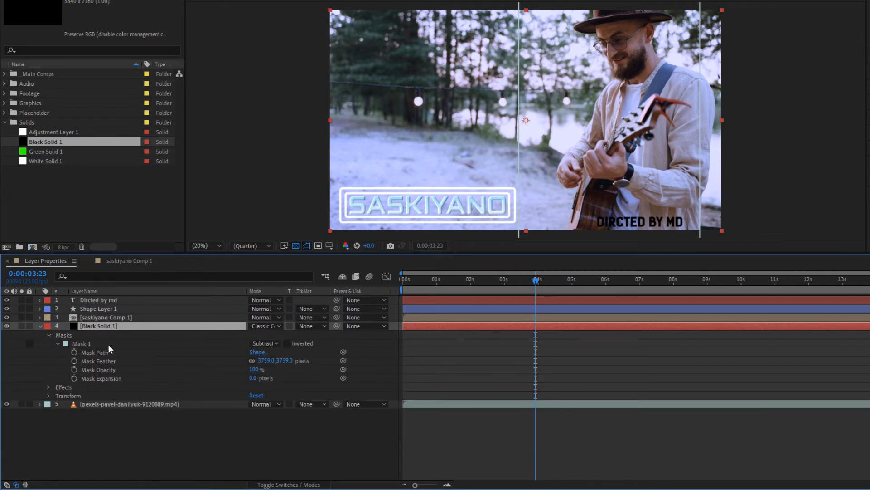
click(53, 387)
click(49, 387)
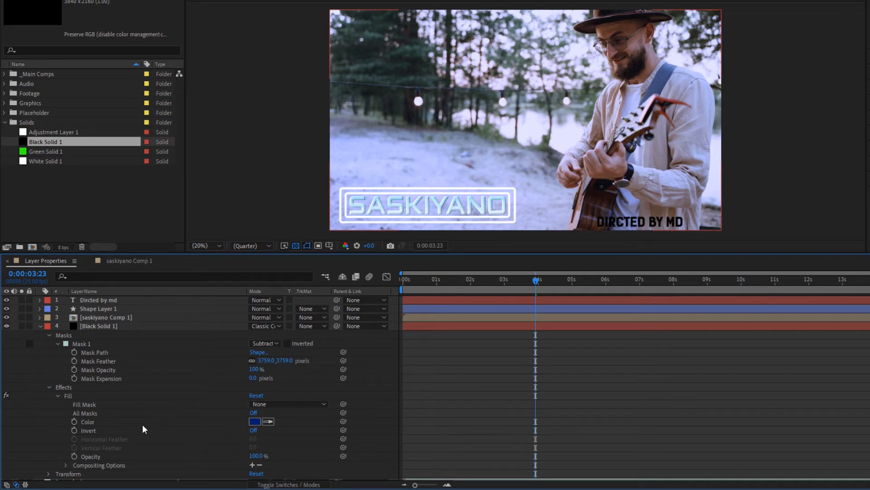
scroll(127, 435, down, 1)
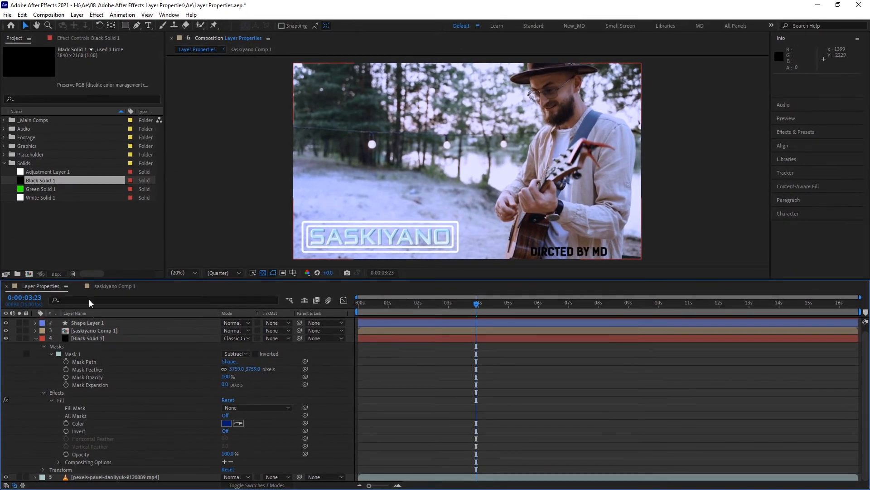
click(64, 39)
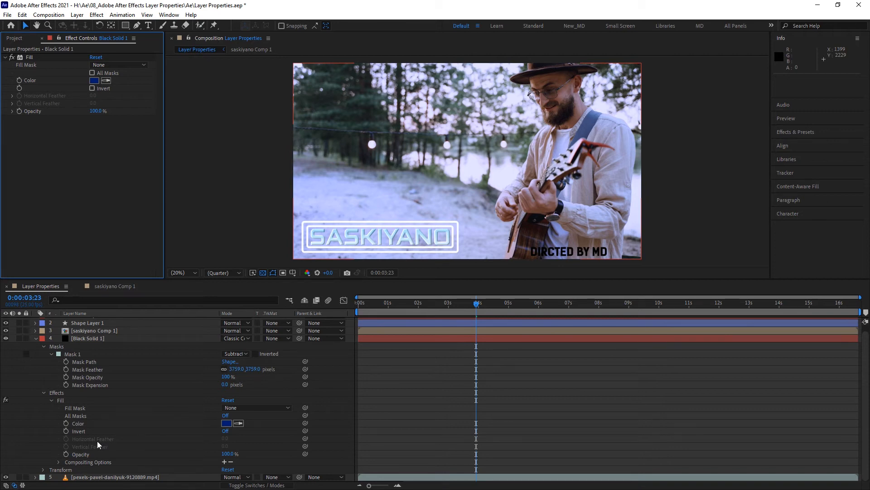
click(36, 338)
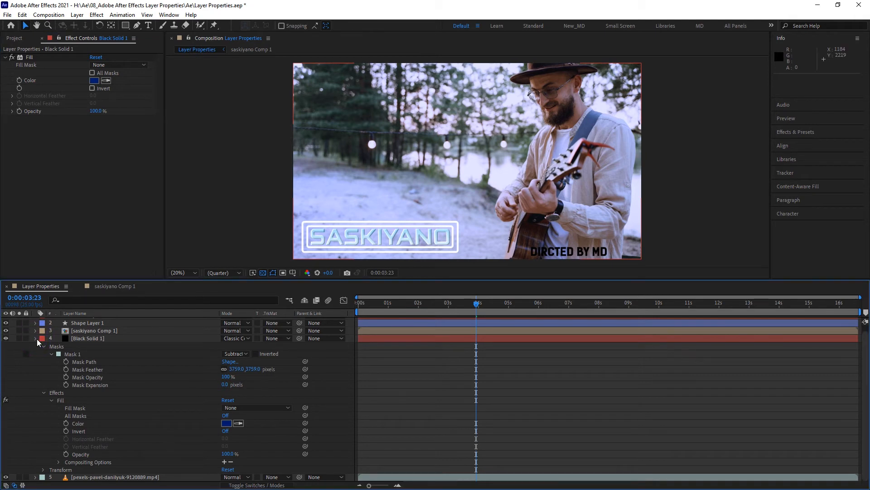
Expand the saskiyano Comp 1 layer, open that composition, and examine its text layer's Text, Effects and Transform groups.
click(68, 337)
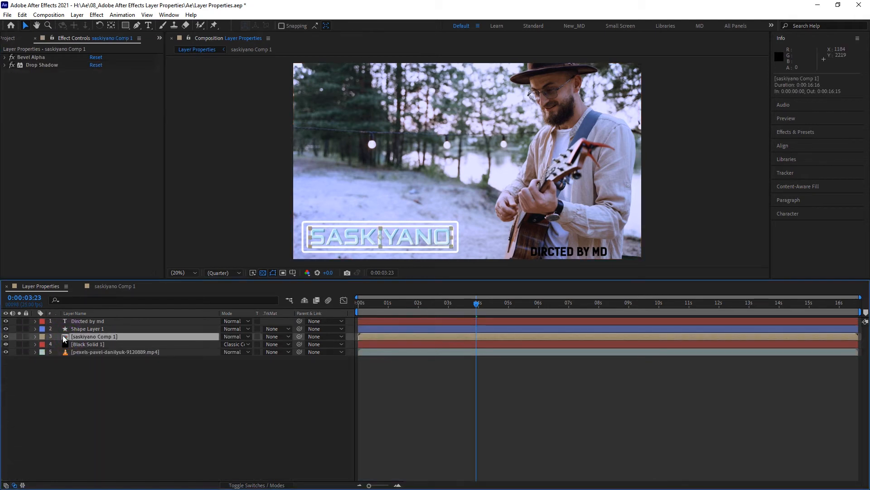
click(36, 337)
double_click(66, 338)
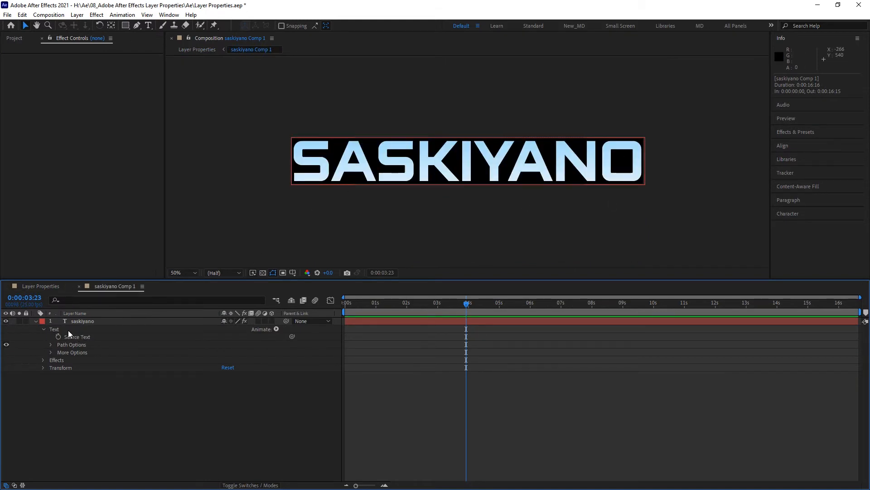
click(44, 330)
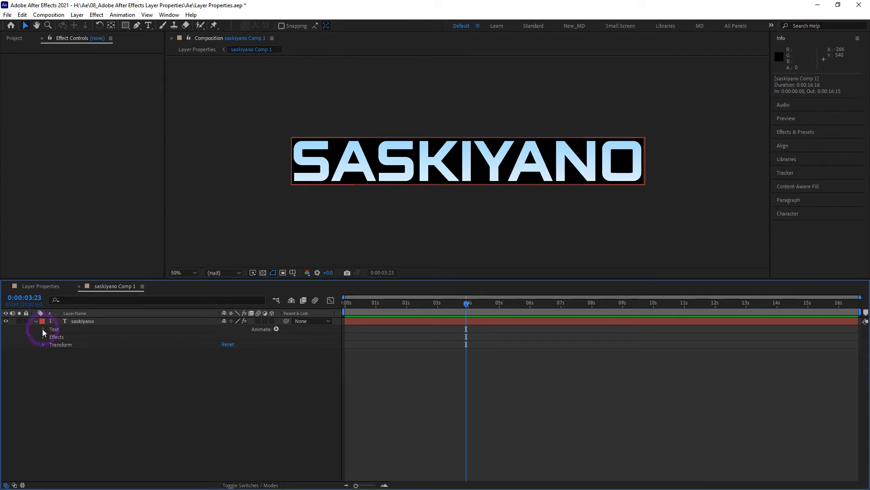
click(43, 329)
click(57, 360)
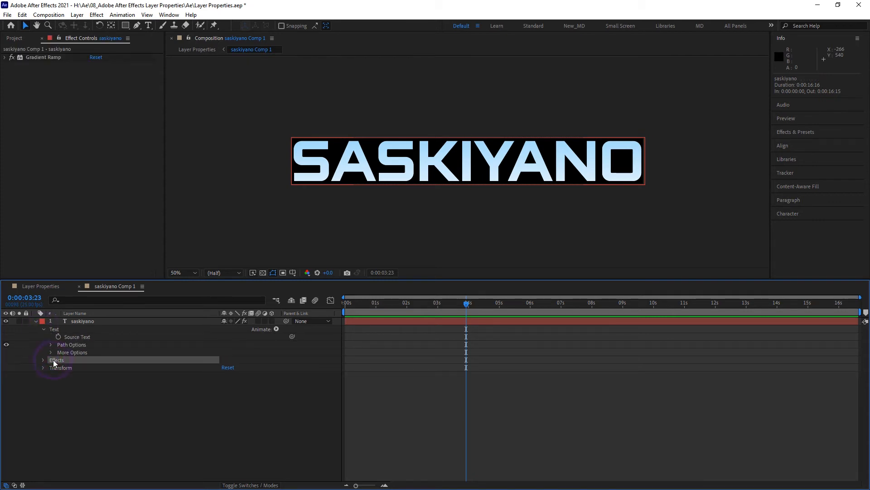
click(59, 368)
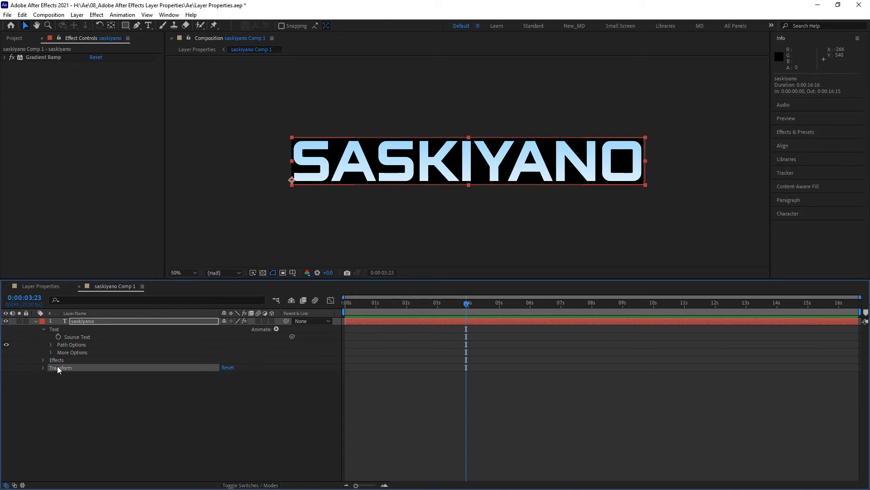
click(46, 330)
click(44, 330)
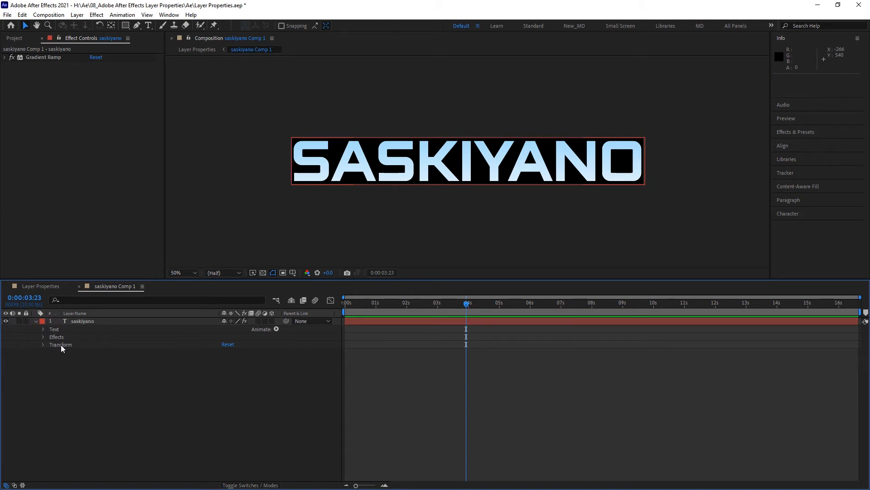
Return to the Layer Properties composition, solo the saskiyano Comp 1 layer, and examine its Effects and Transform groups.
click(46, 285)
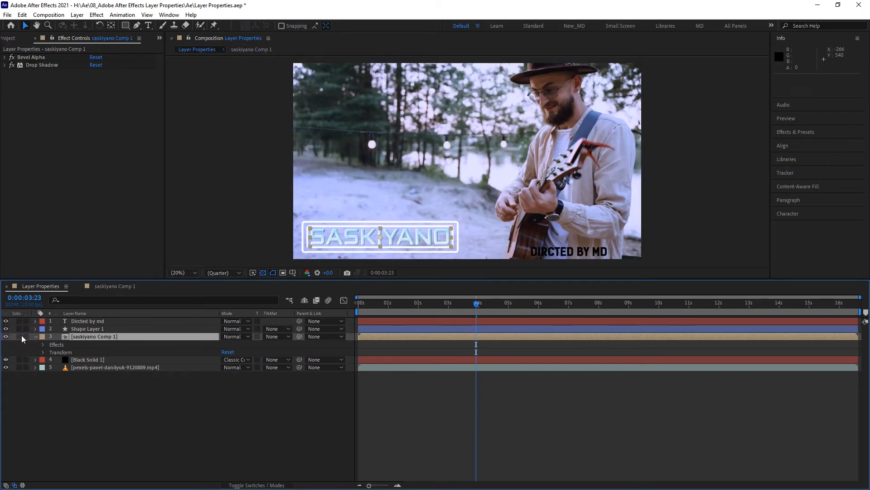
click(56, 343)
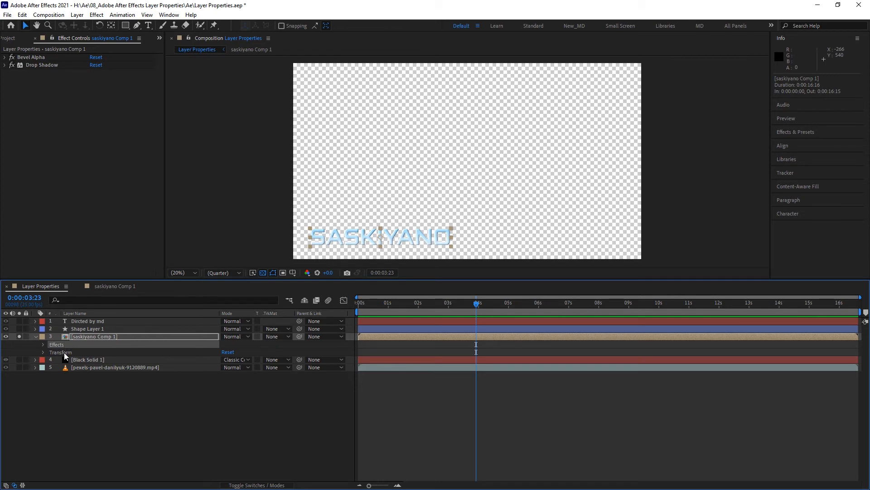
click(64, 353)
click(60, 344)
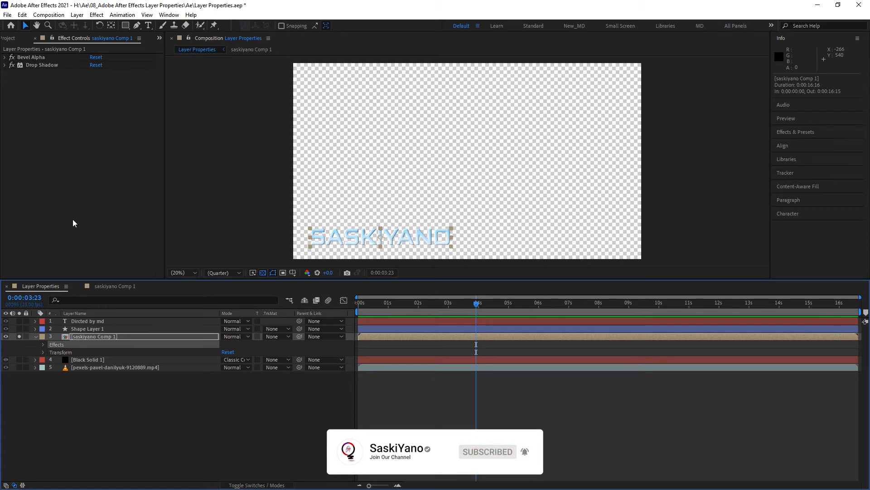
click(66, 352)
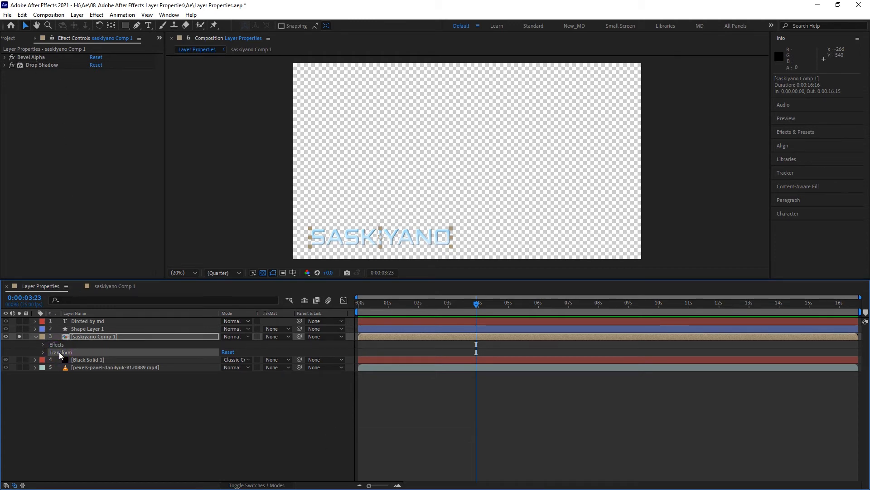
Check the saskiyano Comp 1 layer's individual Transform properties, and collapse the layer with its solo turned off.
click(44, 353)
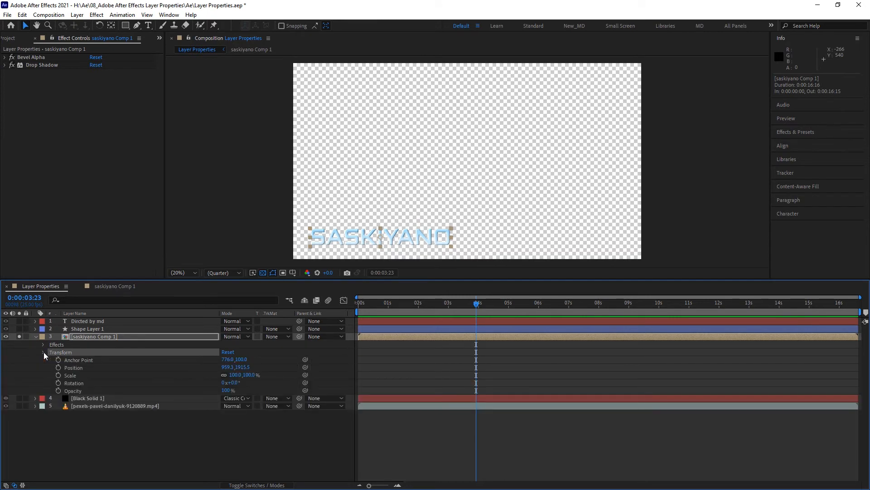
click(43, 352)
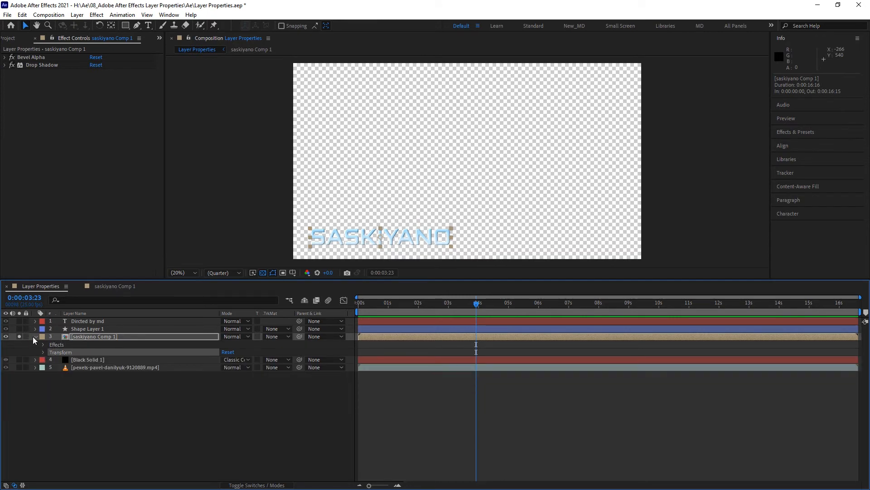
click(35, 336)
click(20, 337)
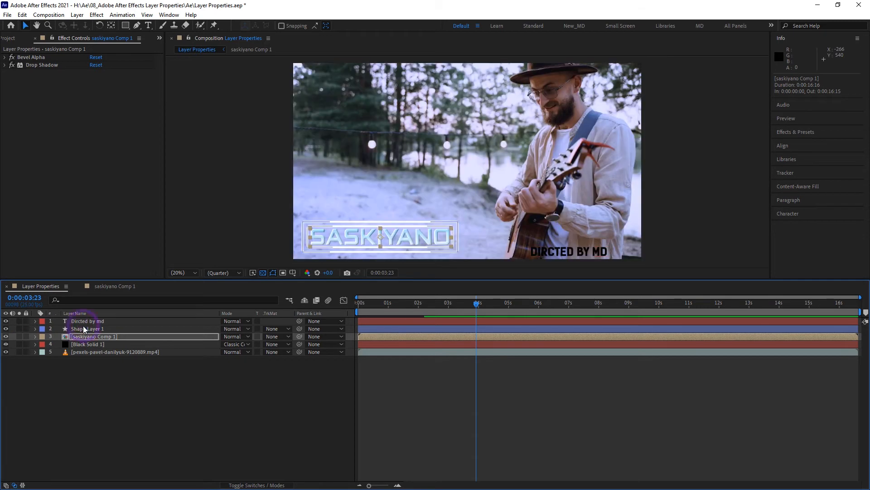
Expand Shape Layer 1 to view its Contents and Transform groups, and briefly check the Dircted by md layer's property groups.
click(83, 325)
click(88, 322)
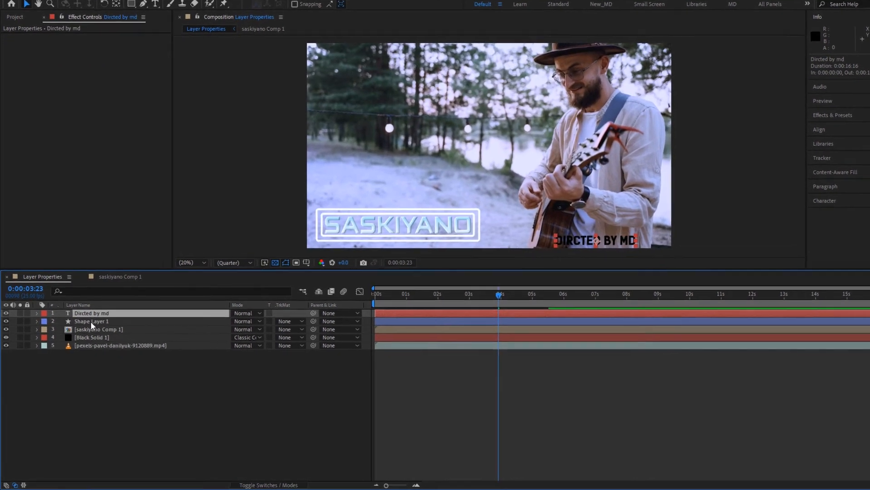
click(90, 325)
click(40, 309)
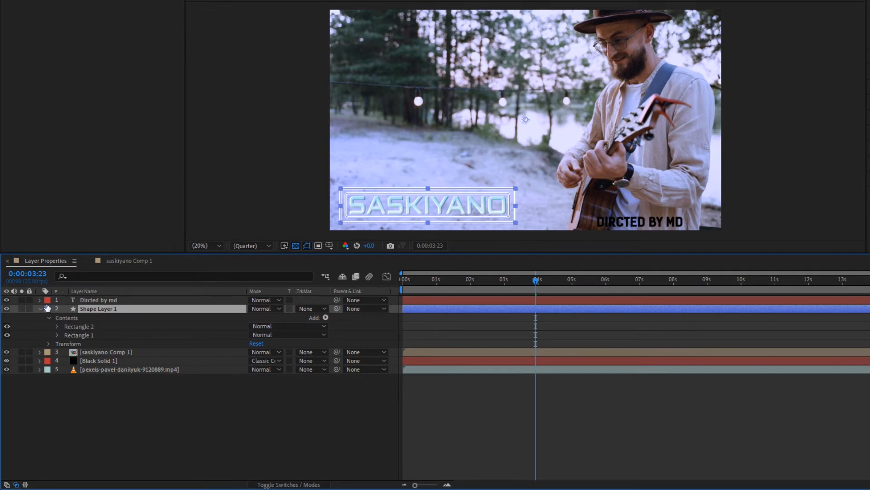
click(40, 300)
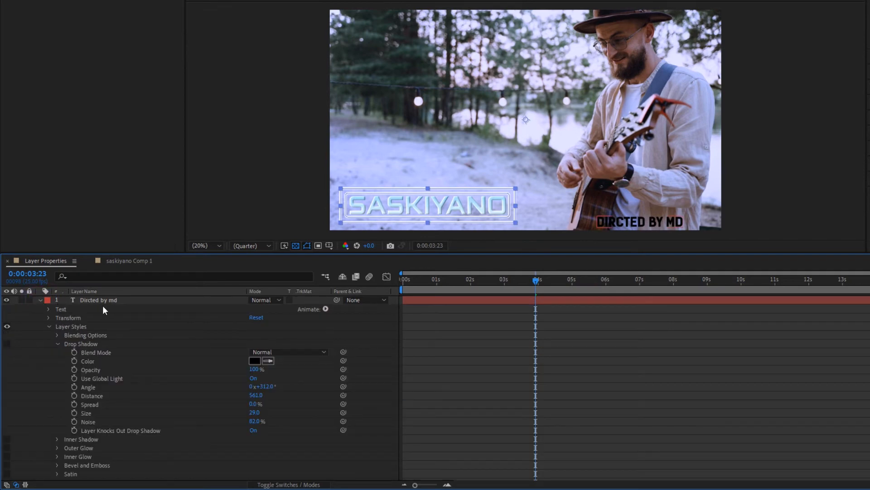
click(41, 300)
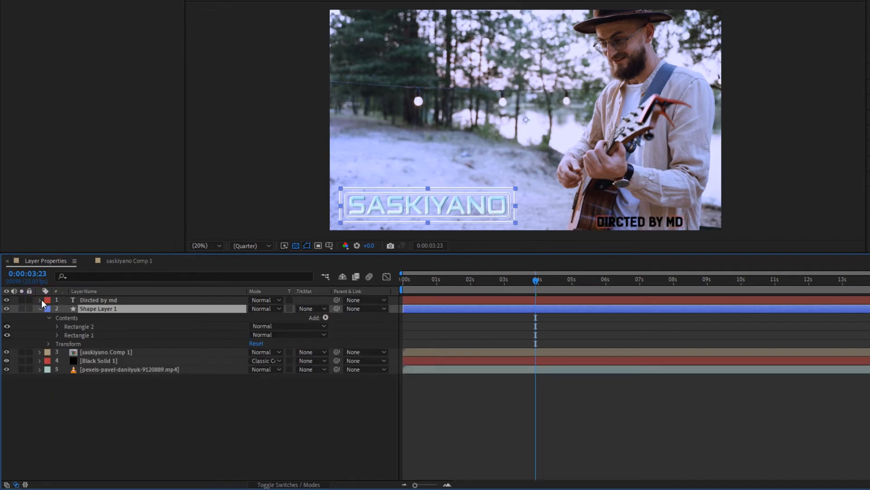
Expand Rectangle 2 in Shape Layer 1 and examine its path and stroke properties along with its Fill and Transform groups.
click(77, 325)
click(57, 327)
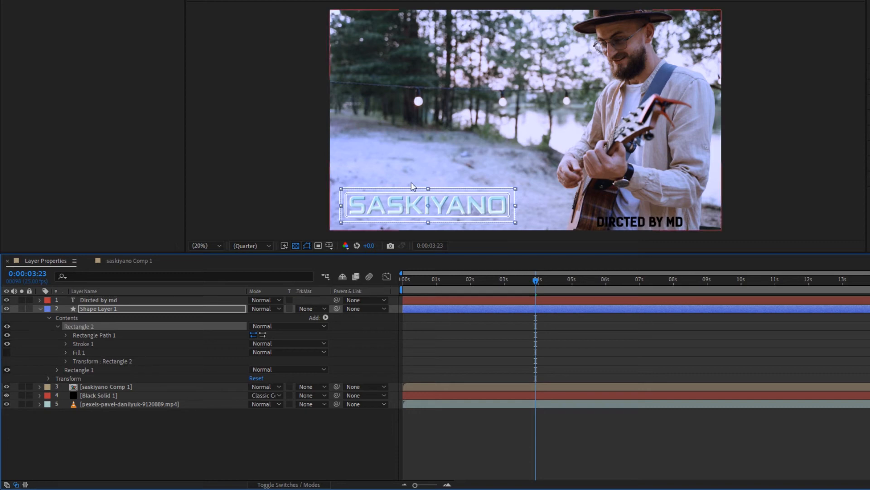
click(77, 352)
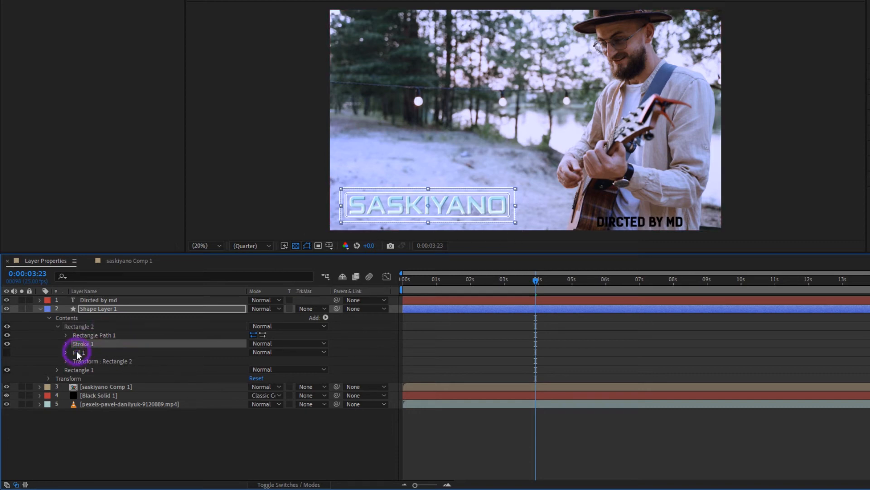
click(85, 362)
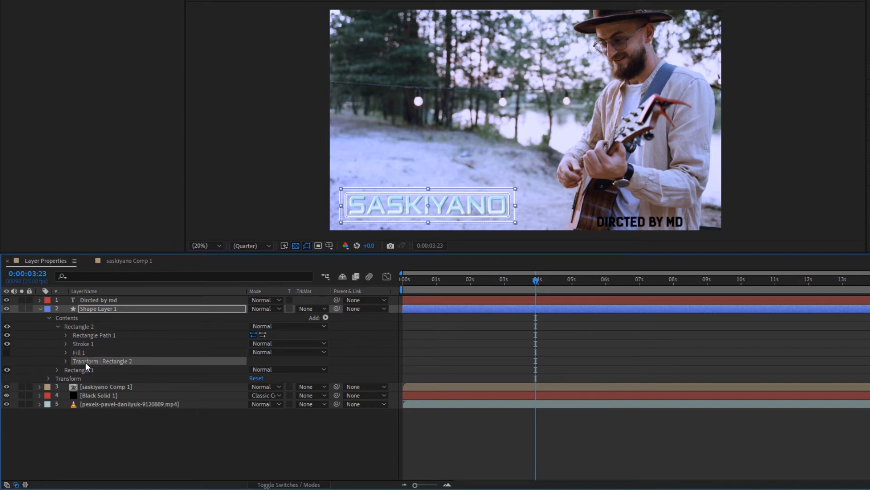
click(66, 336)
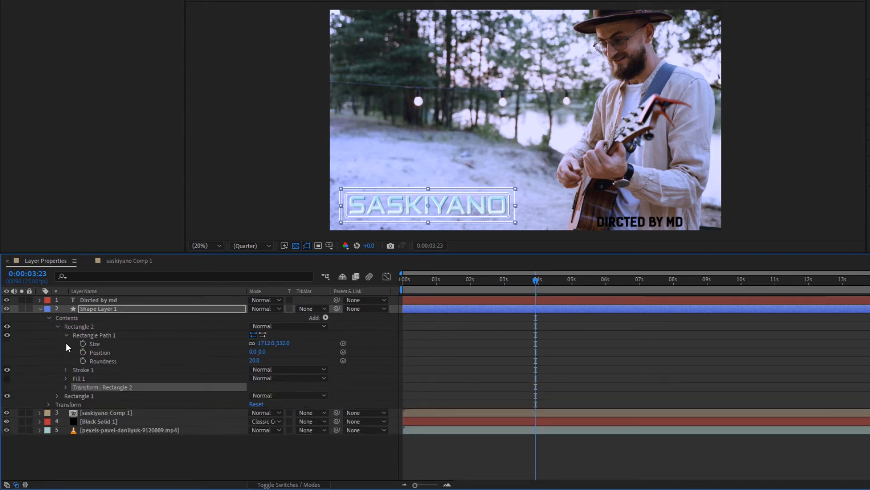
click(65, 368)
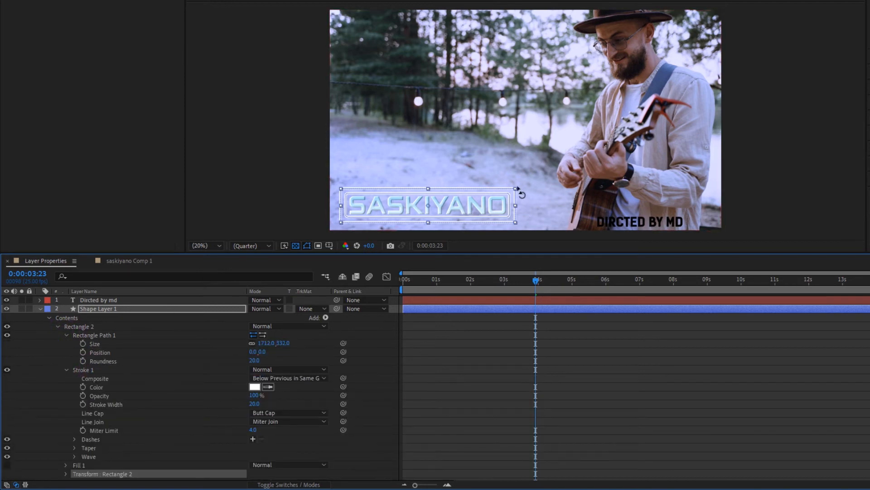
scroll(115, 369, down, 2)
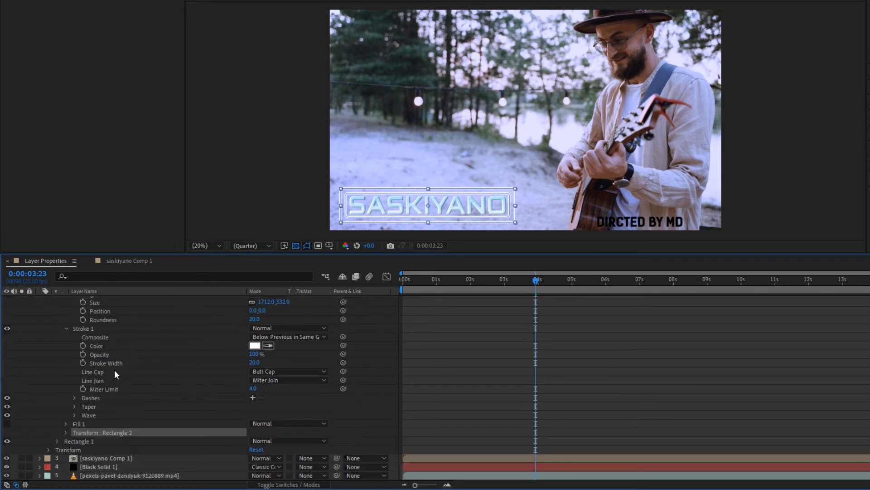
Expand Rectangle 1 in Shape Layer 1 and examine its Rectangle Path 1 and Transform properties.
click(57, 441)
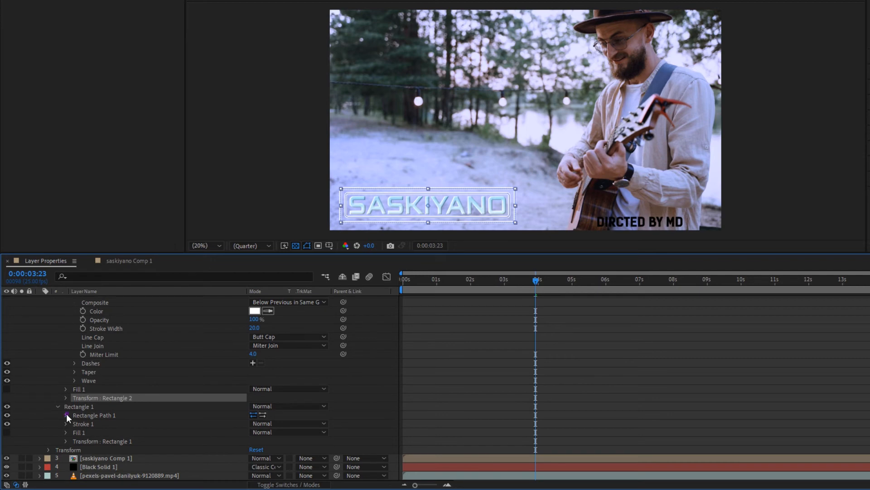
click(67, 415)
scroll(75, 440, down, 1)
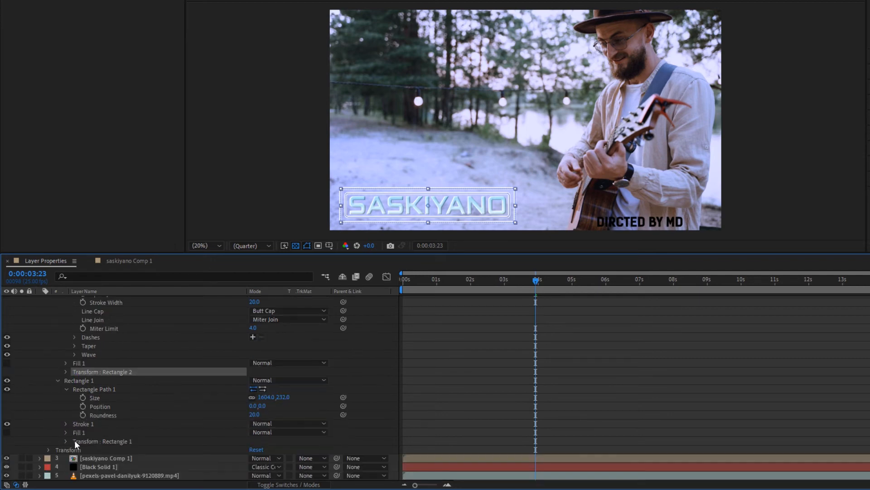
click(66, 441)
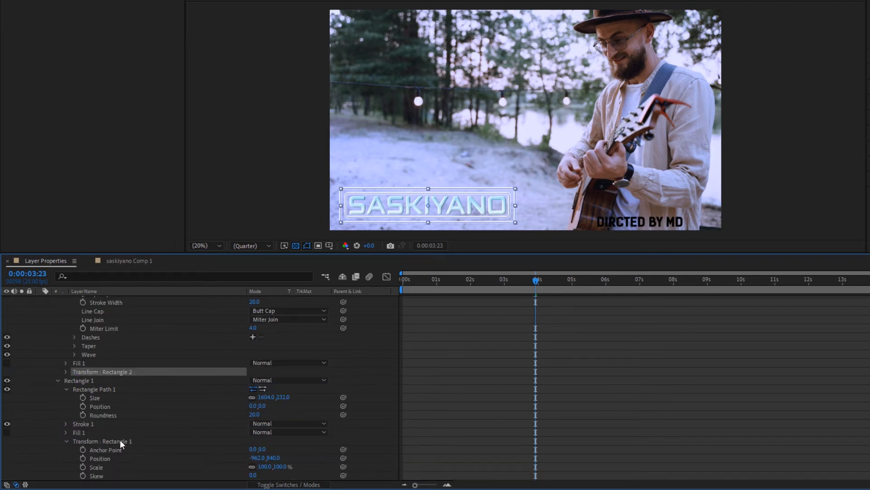
scroll(158, 426, down, 2)
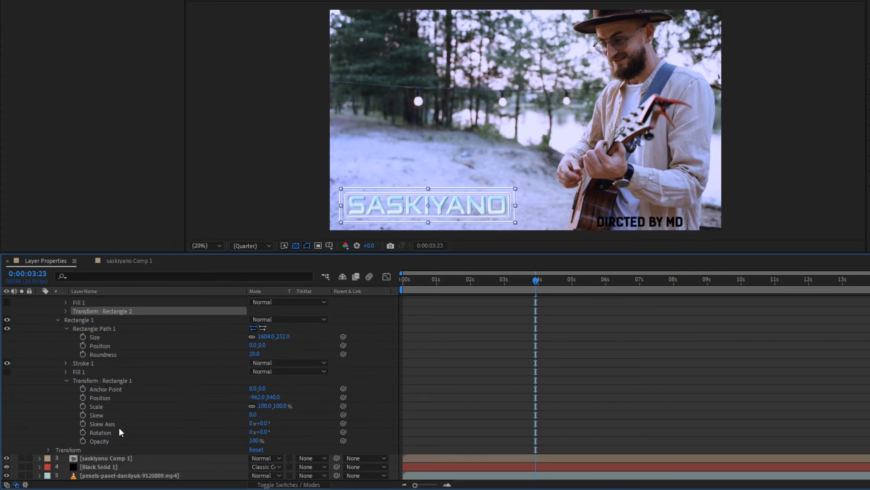
click(87, 319)
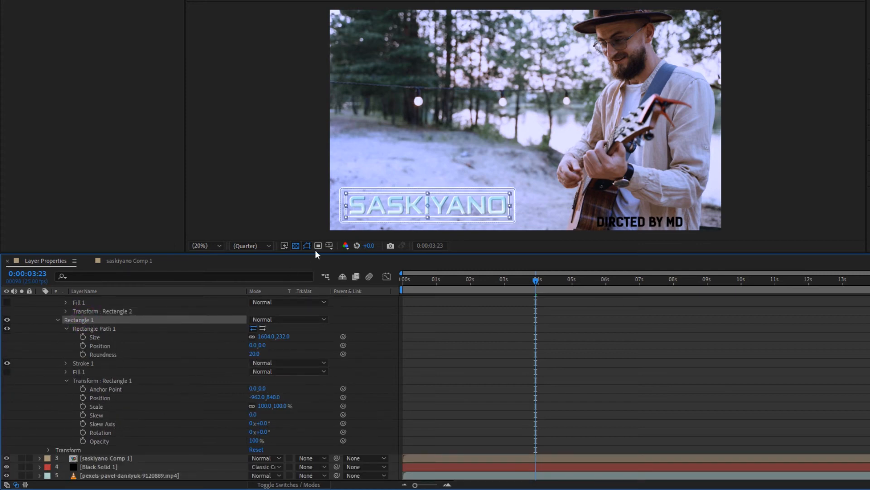
Examine Shape Layer 1's own Transform group, from Anchor Point to Opacity.
click(48, 450)
scroll(89, 442, down, 2)
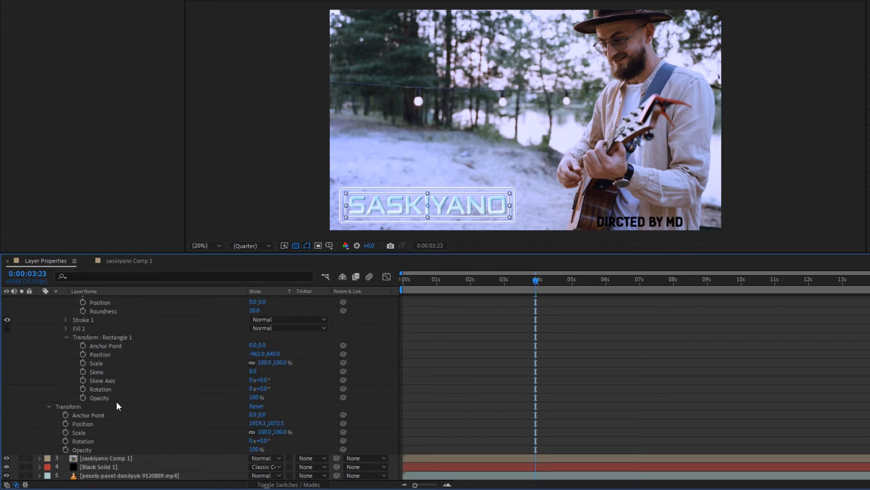
click(81, 406)
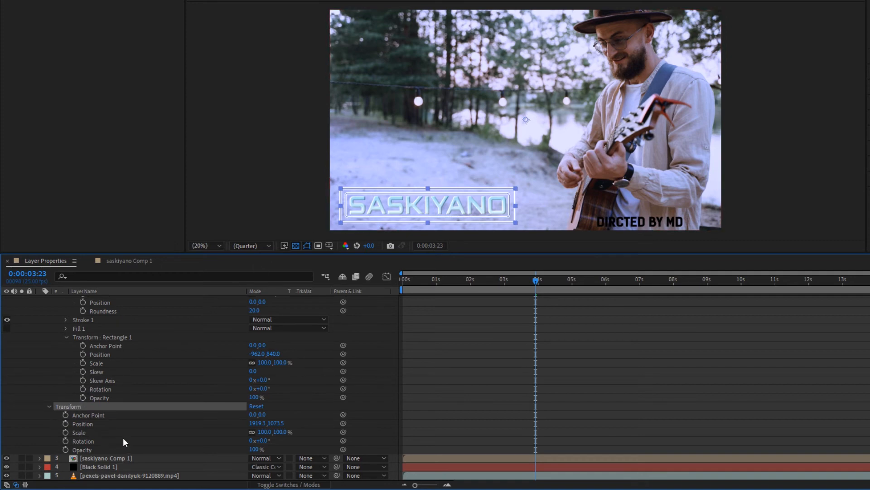
Check the Stroke 1 and Fill 1 properties of Rectangle 1, and collapse Shape Layer 1.
scroll(123, 437, up, 4)
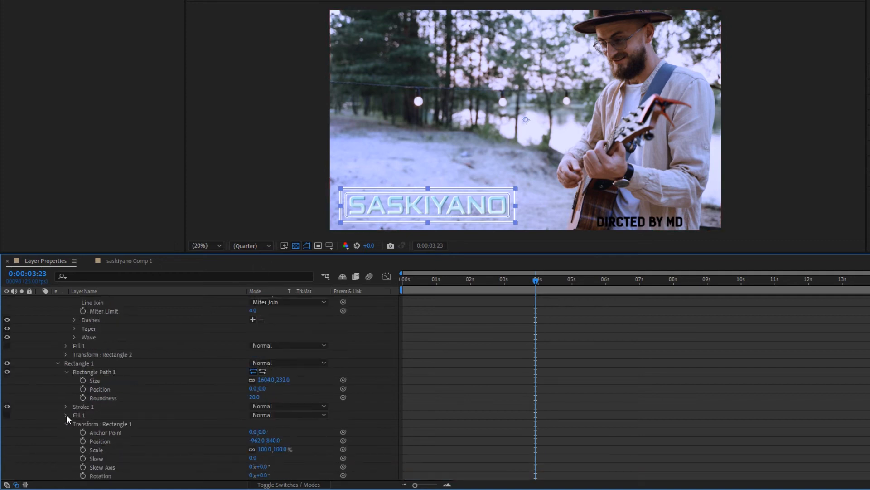
click(67, 414)
click(65, 406)
scroll(59, 367, down, 1)
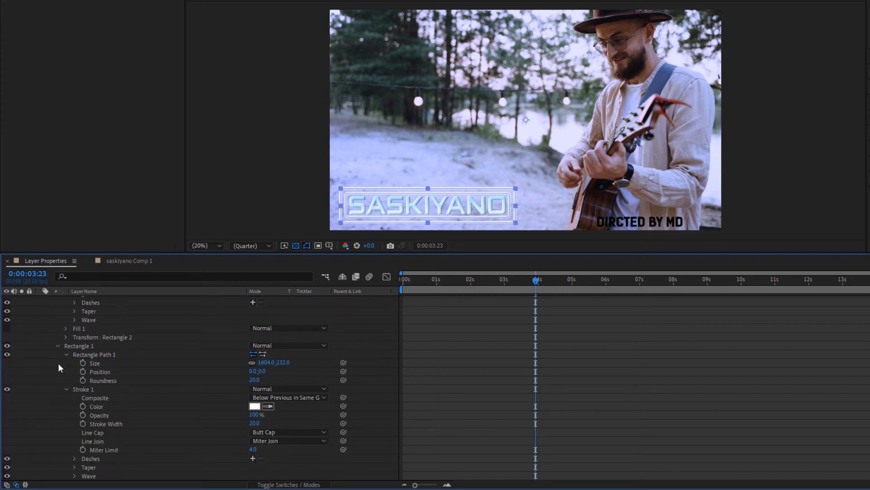
scroll(89, 368, up, 6)
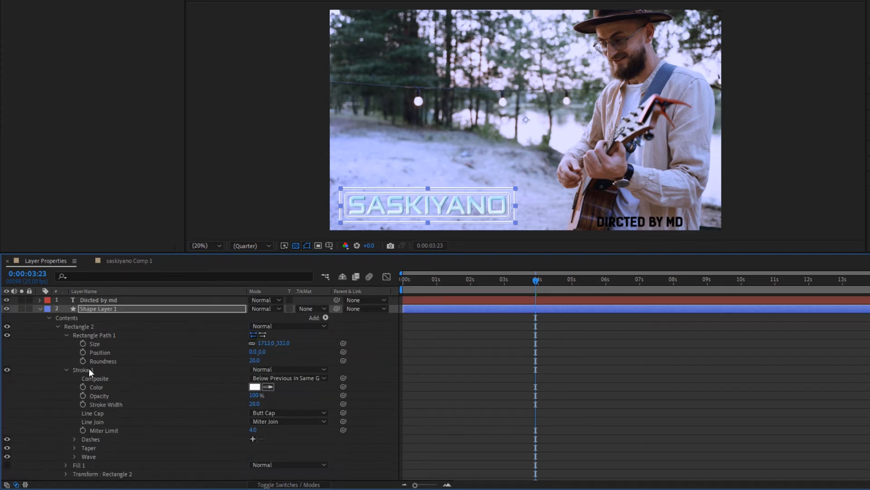
click(40, 308)
Expand the Dircted by md layer, collapse its Layer Styles, and examine the Text group with its Source Text property.
click(98, 300)
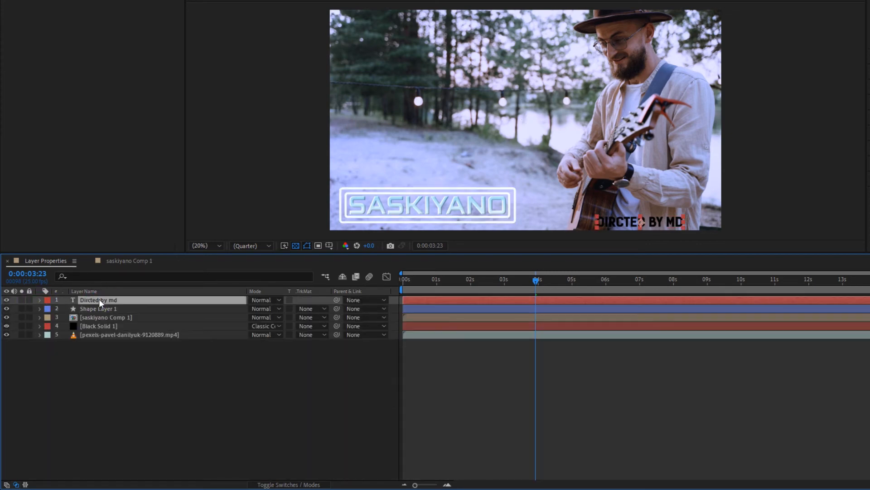
click(39, 299)
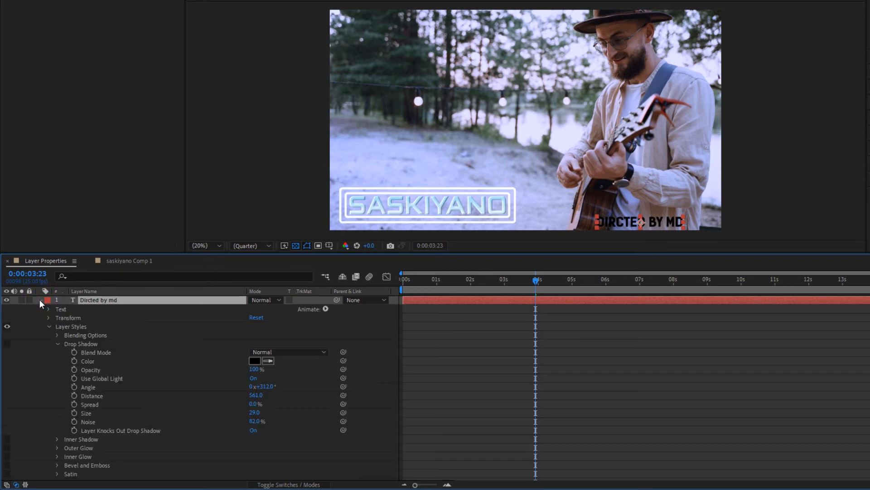
click(48, 326)
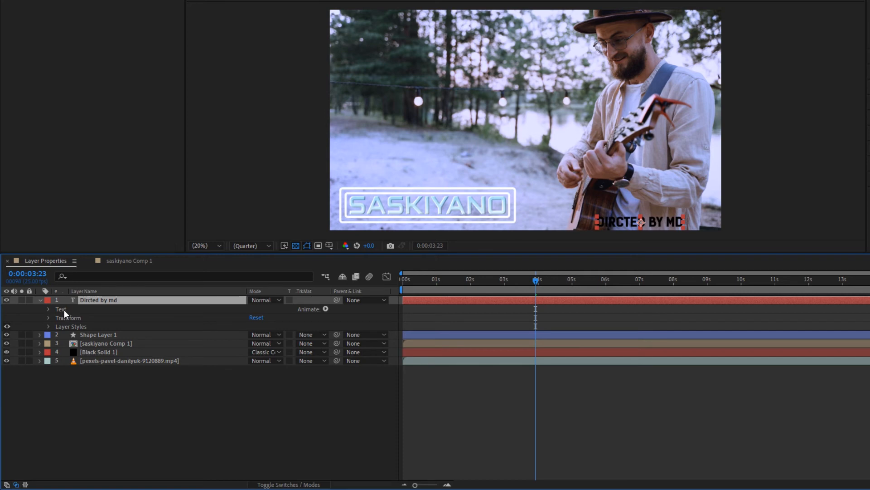
click(64, 309)
click(48, 309)
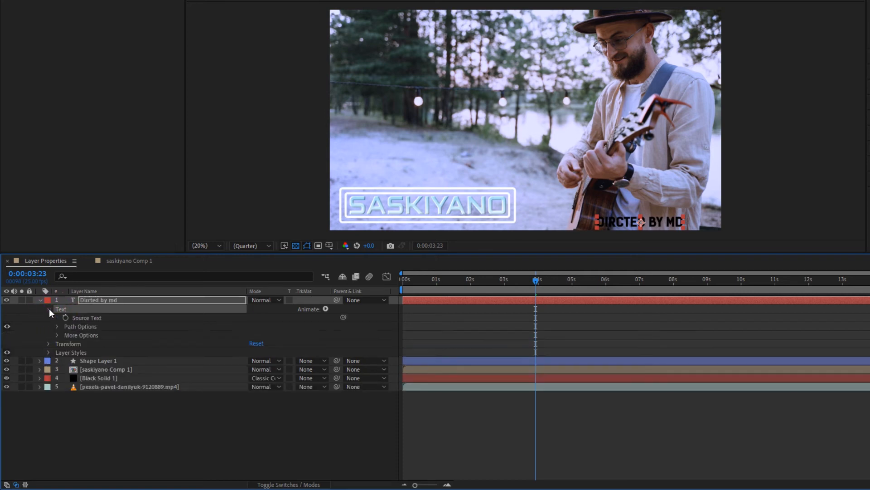
click(84, 319)
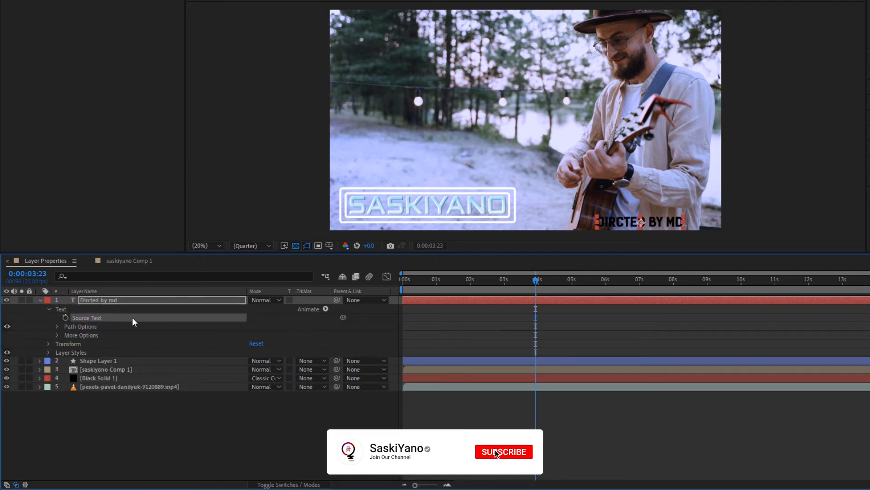
Look through the animator properties available for the Dircted by md text, and collapse its Text group.
click(326, 308)
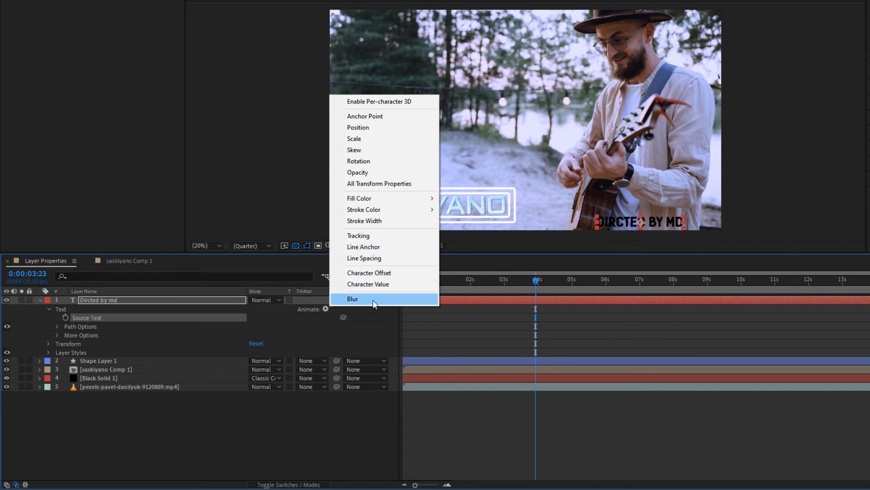
key(Escape)
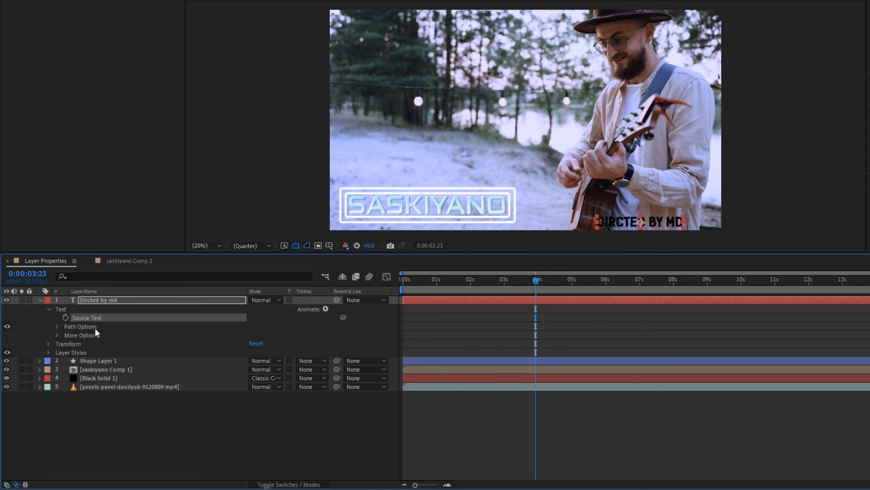
click(48, 308)
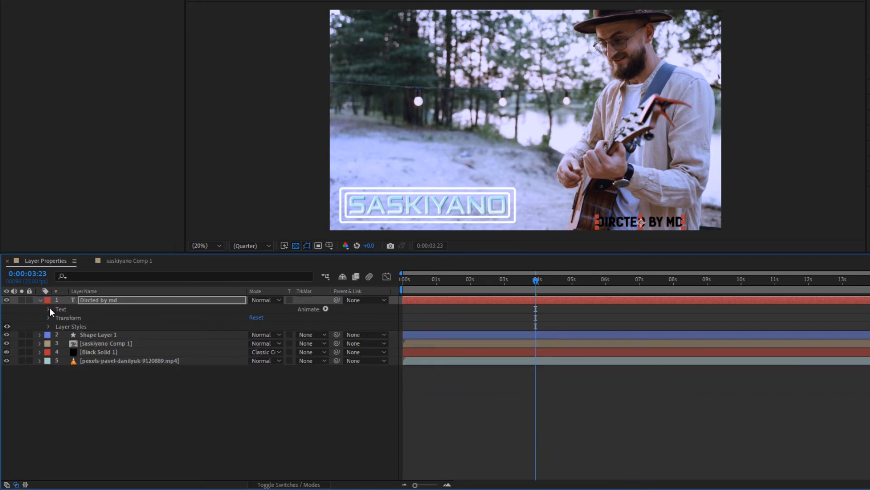
Expand the Dircted by md layer's Layer Styles group, and collapse the Drop Shadow and Color Overlay settings within it.
click(67, 326)
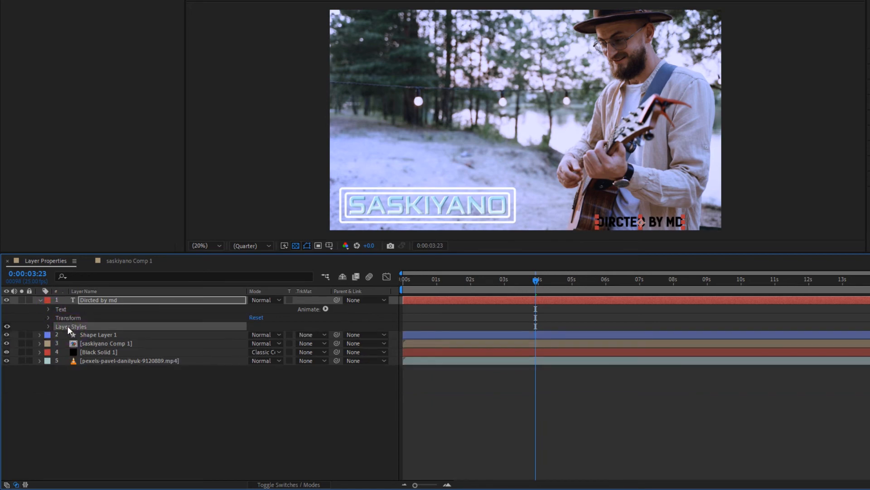
click(48, 325)
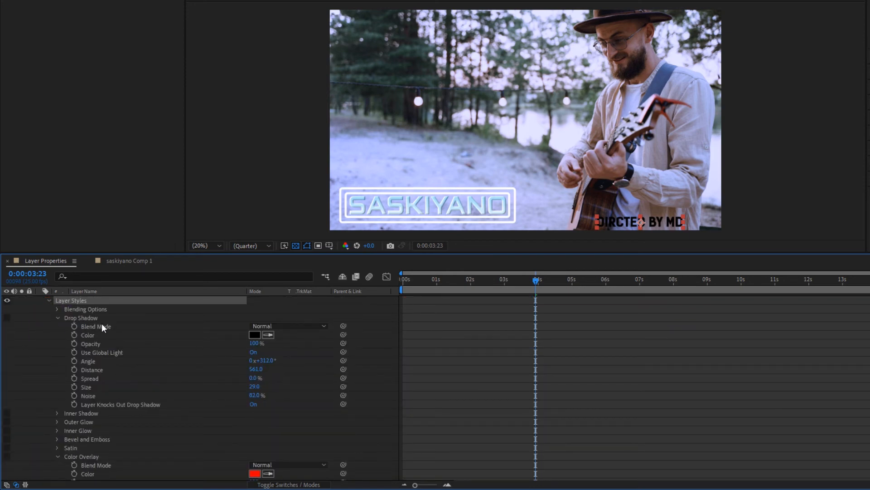
click(58, 317)
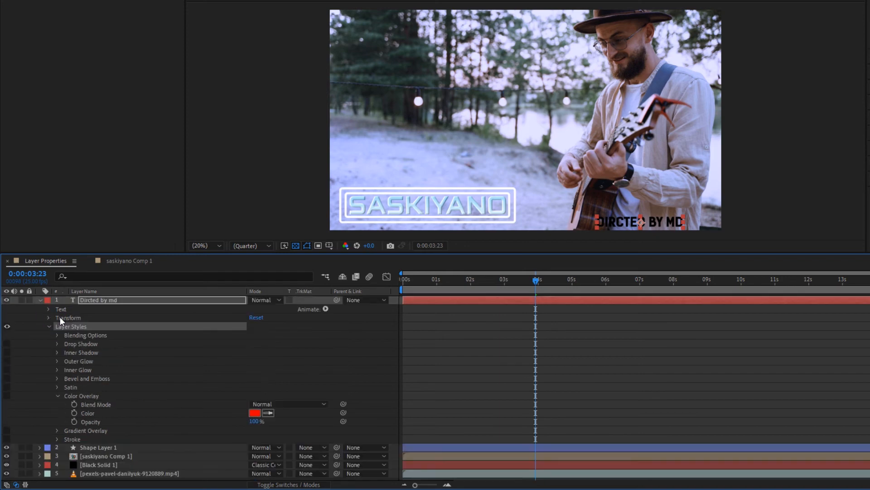
click(57, 395)
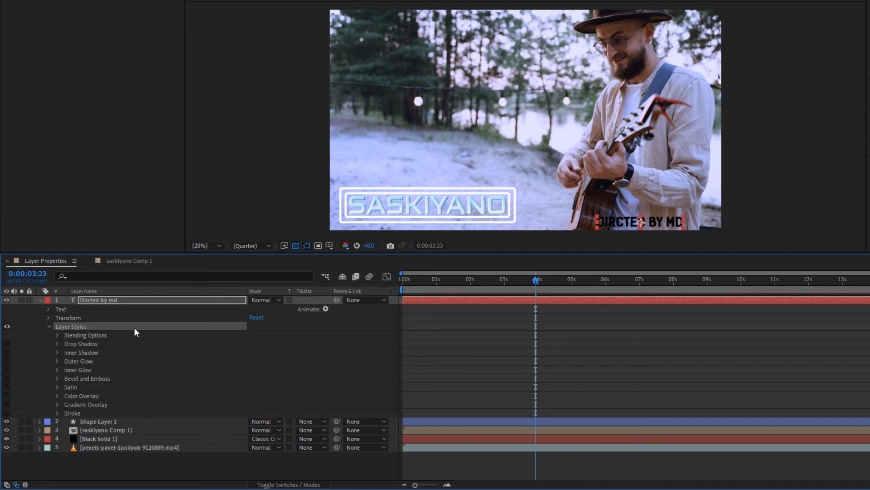
Go through the Dircted by md layer's styles one after another, from Drop Shadow and Inner Shadow to Gradient Overlay and Stroke.
click(74, 344)
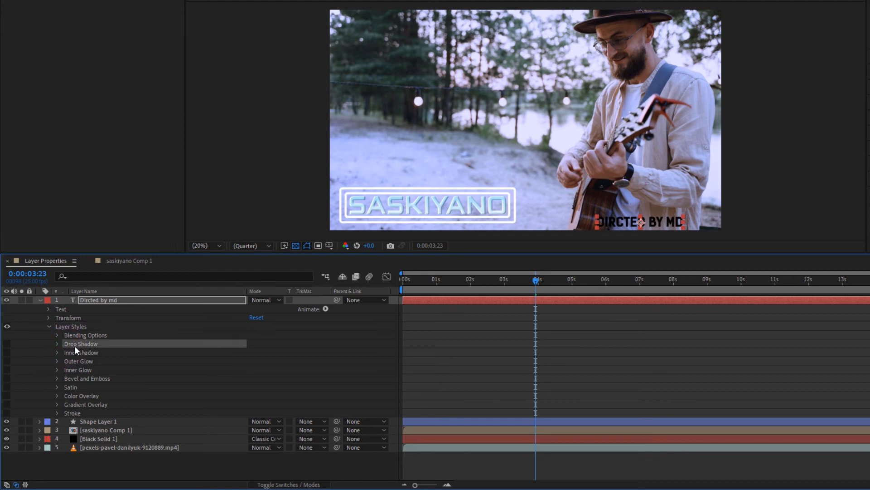
click(70, 359)
click(69, 351)
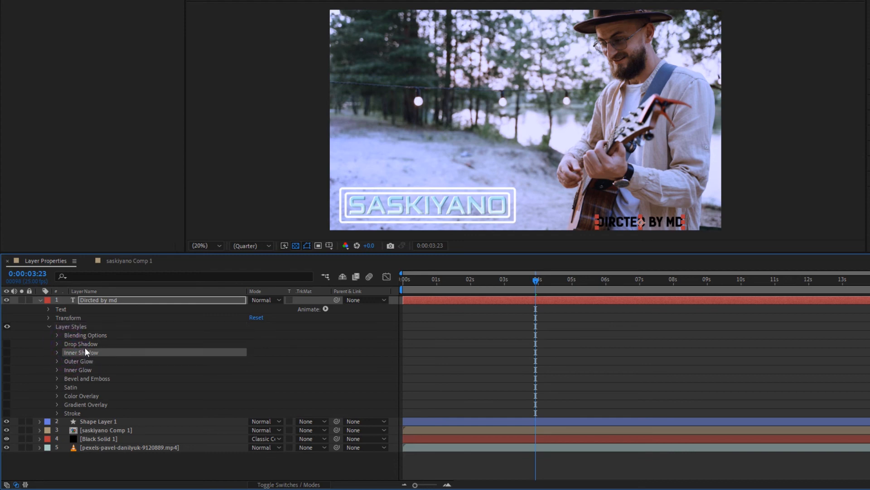
click(76, 369)
click(78, 379)
click(78, 388)
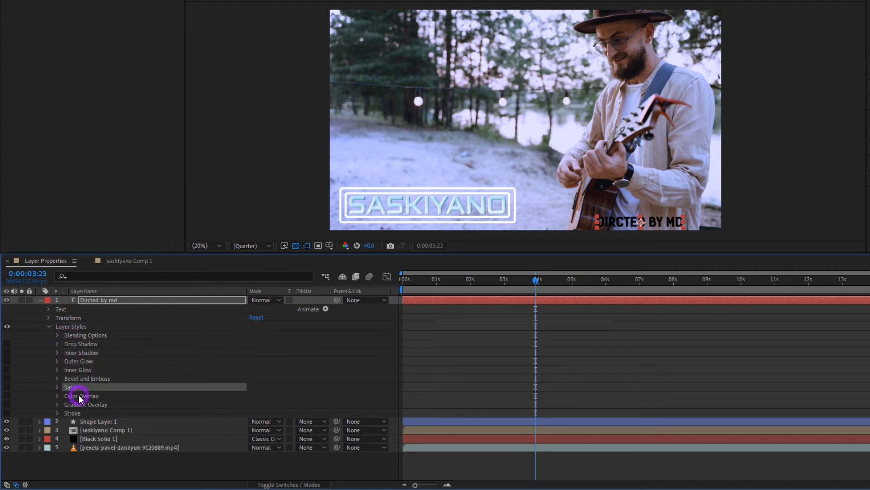
click(79, 396)
click(77, 404)
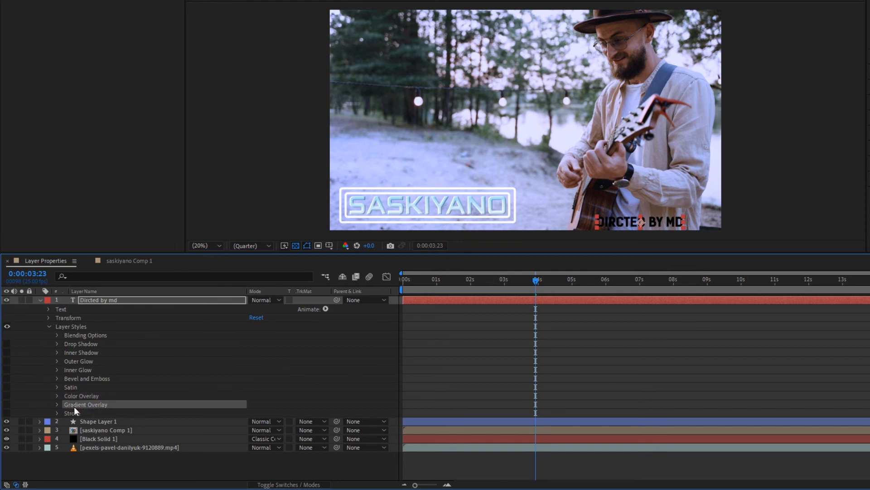
click(73, 411)
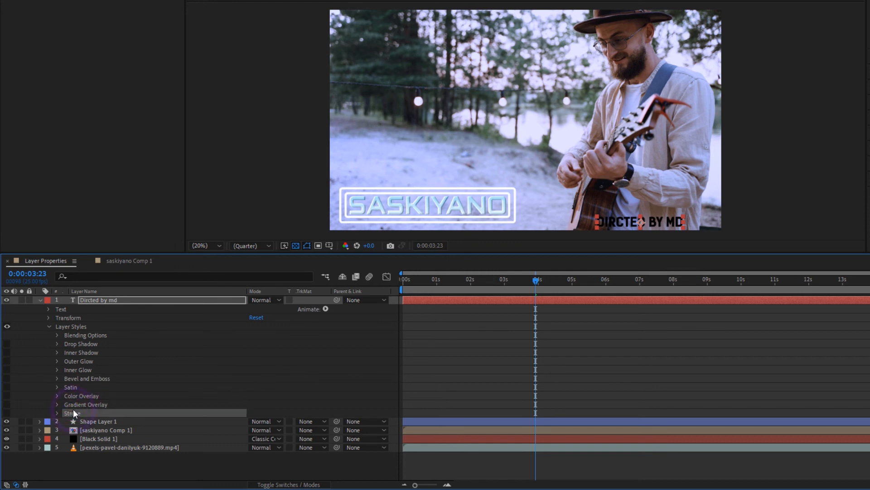
click(74, 325)
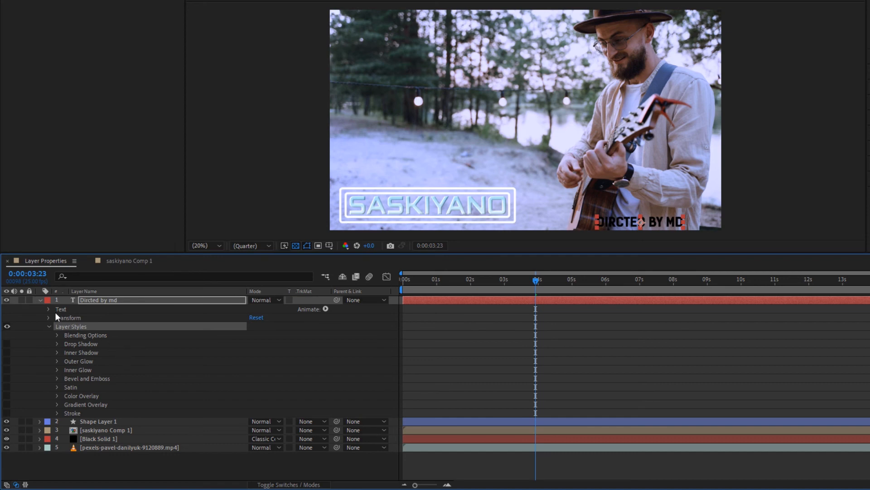
Solo the Dircted by md layer over the transparency grid and examine its Drop Shadow settings.
click(39, 300)
click(40, 299)
click(296, 245)
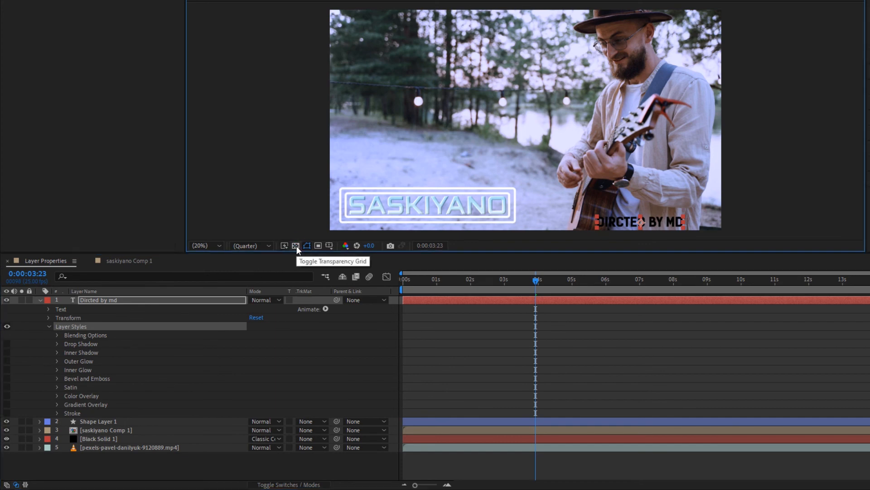
click(21, 300)
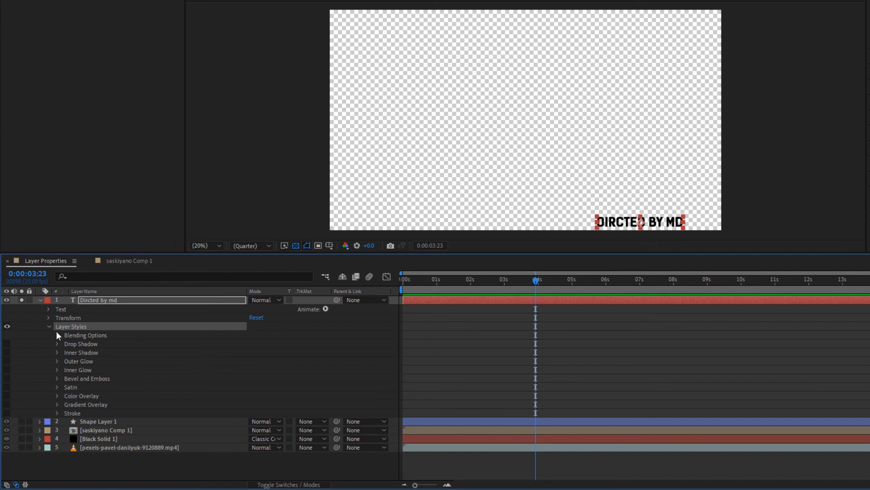
click(57, 344)
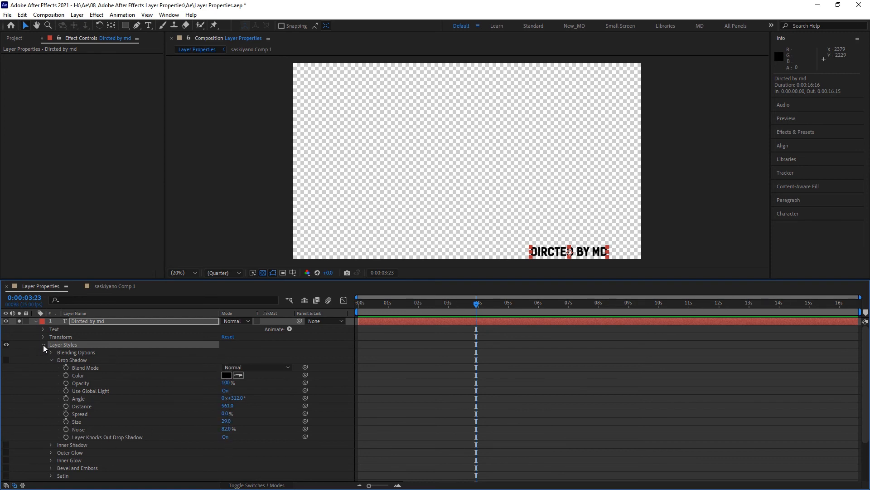
click(51, 360)
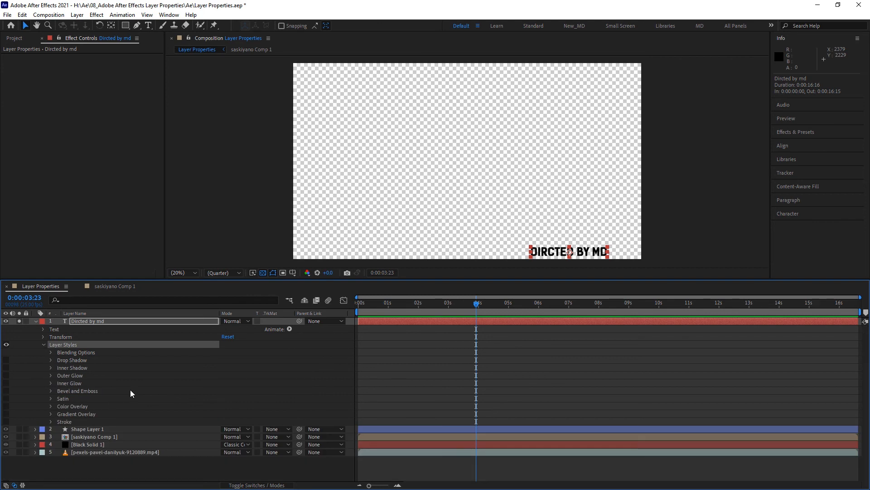
Collapse the Dircted by md layer with its Layer Styles, and move the playhead back to the start of the composition.
click(44, 345)
click(35, 321)
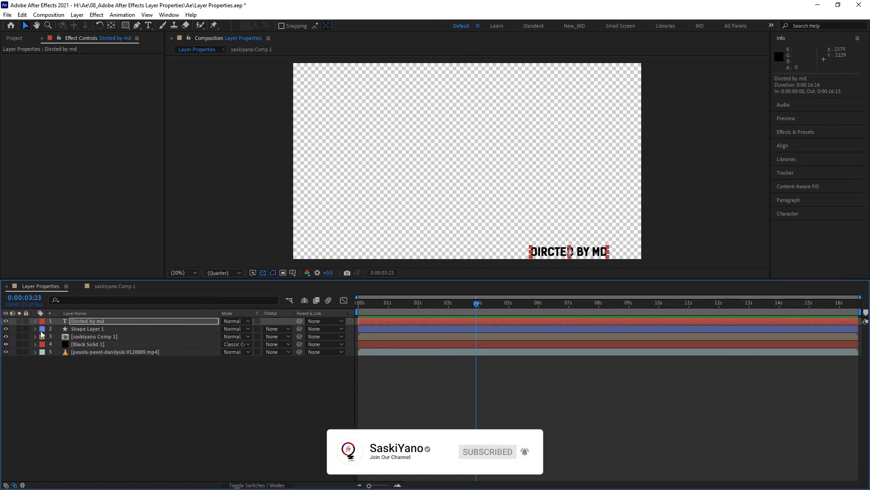
drag(477, 303, 436, 303)
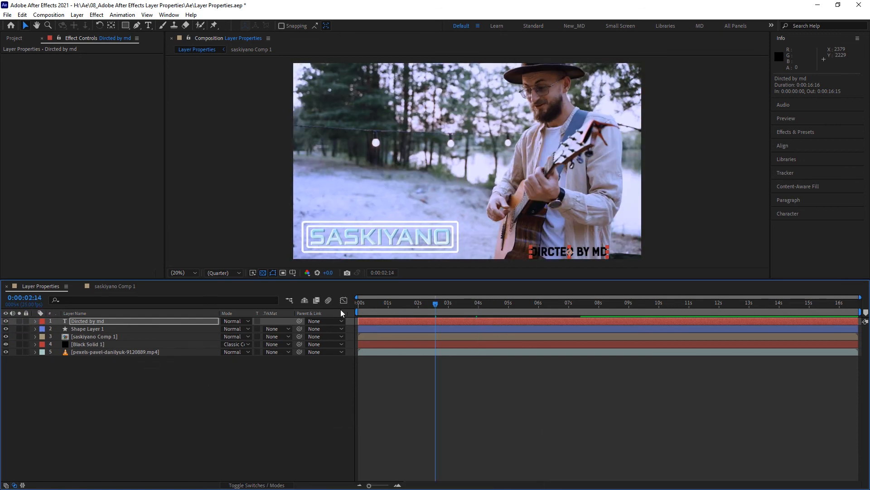
key(Home)
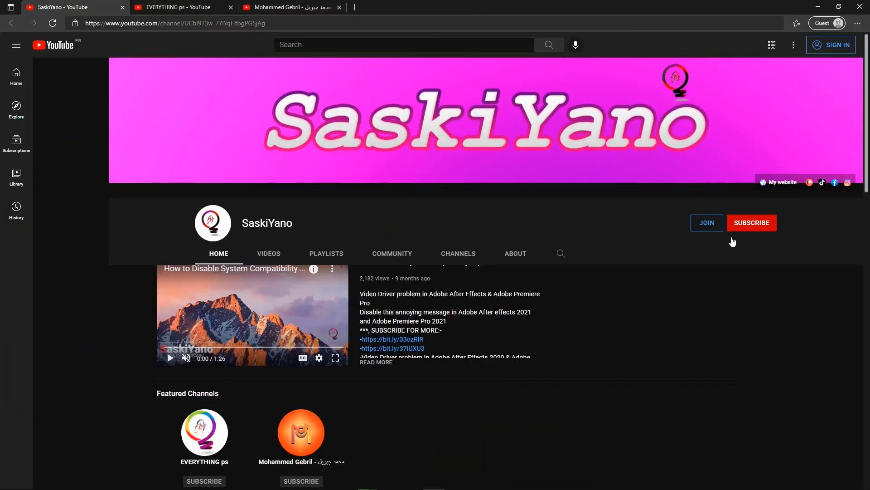
Switch to the browser and look through the SaskiYano YouTube channel's home page and its playlists.
scroll(473, 283, down, 5)
scroll(471, 282, down, 5)
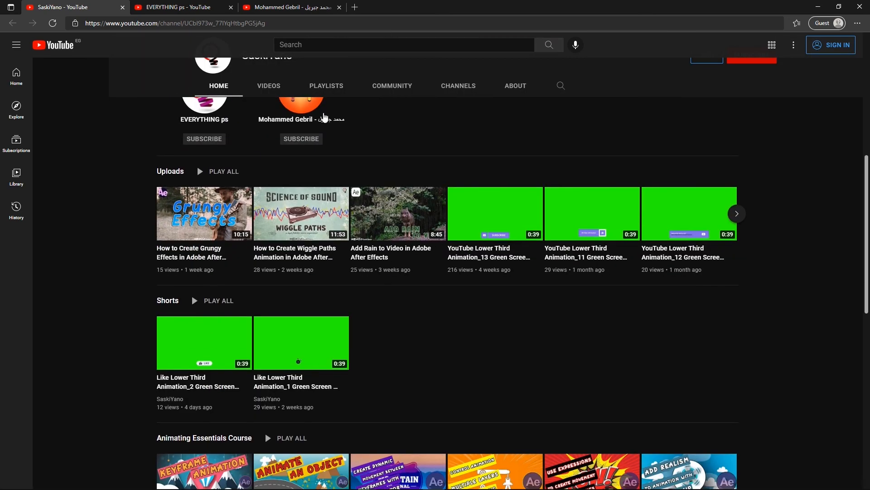
scroll(153, 258, down, 8)
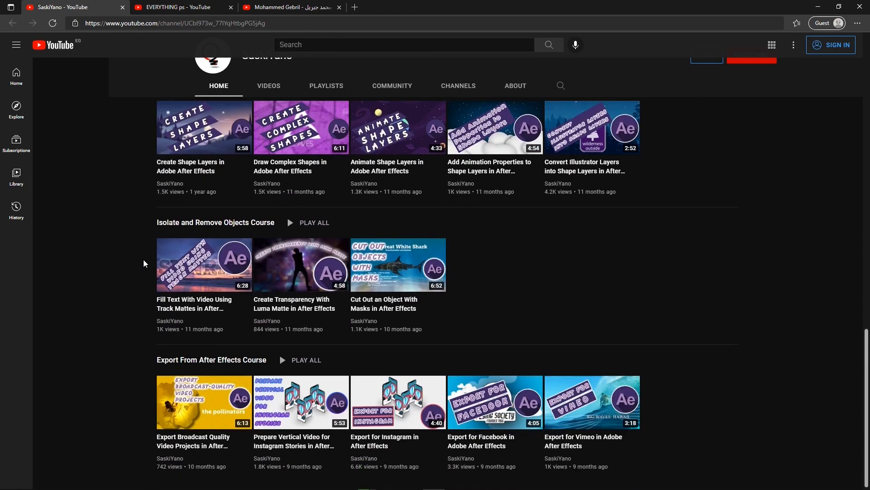
scroll(146, 259, up, 18)
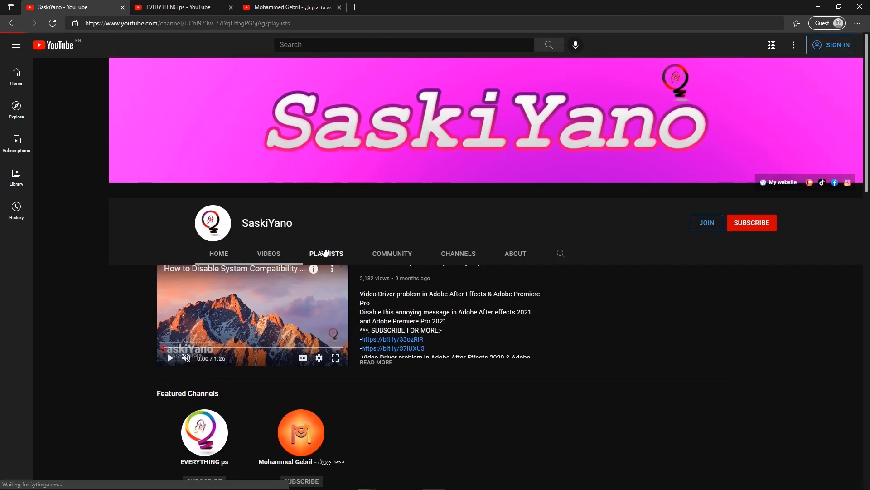
click(325, 252)
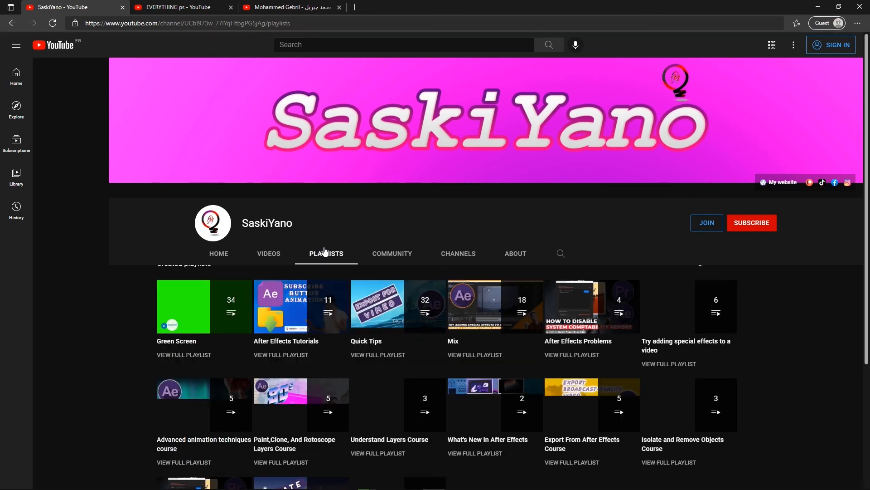
scroll(126, 310, down, 3)
scroll(126, 310, up, 3)
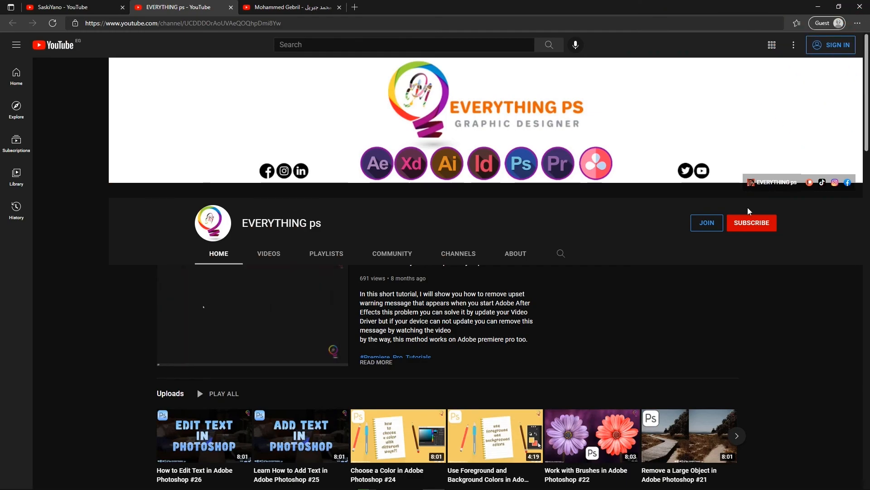
Browse the EVERYTHING ps channel's home page, from its uploads and course playlists down to the shorts.
scroll(565, 288, down, 7)
scroll(146, 216, down, 8)
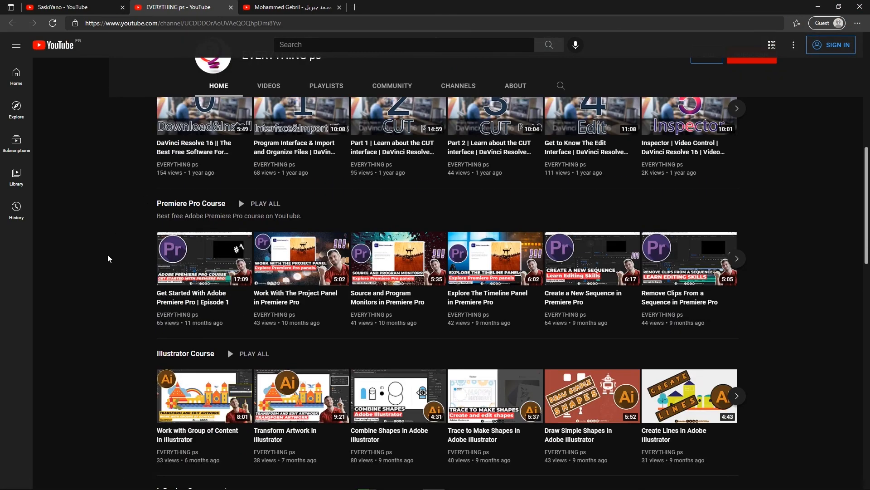
scroll(171, 268, down, 12)
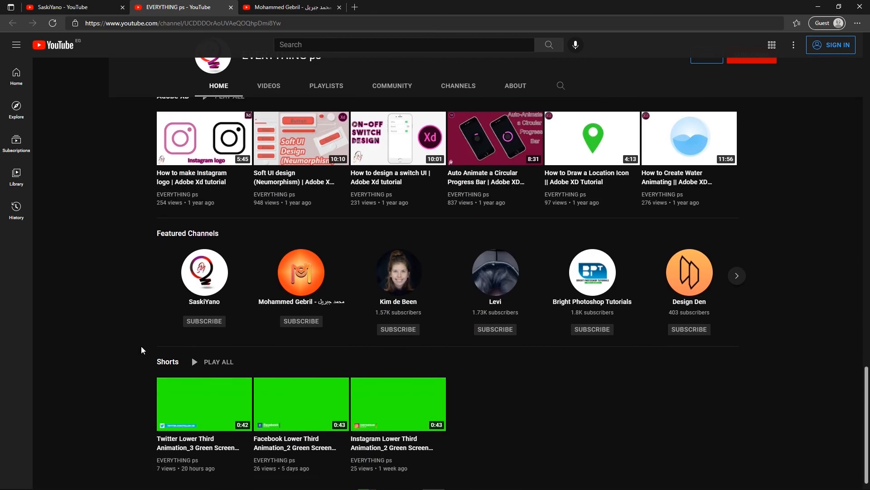
scroll(140, 290, up, 20)
Open the third YouTube channel and look through its home page and uploaded videos.
click(295, 8)
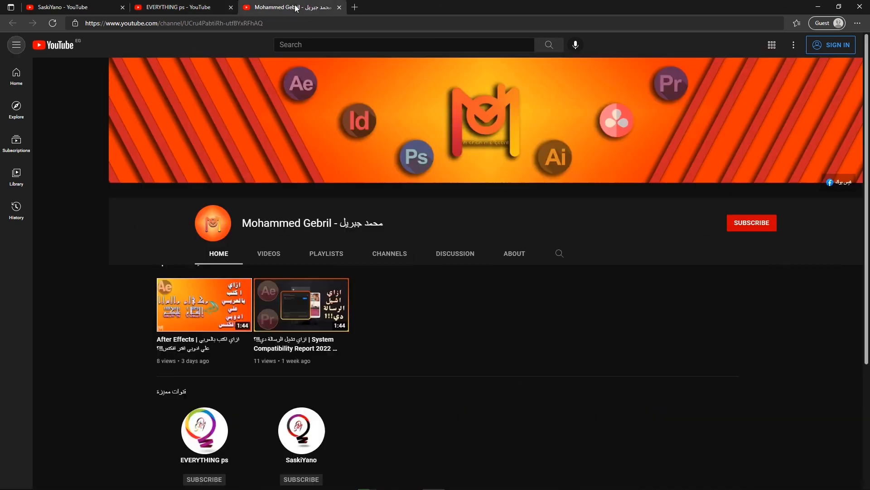
scroll(368, 314, down, 4)
scroll(368, 314, up, 4)
click(277, 255)
scroll(142, 301, down, 4)
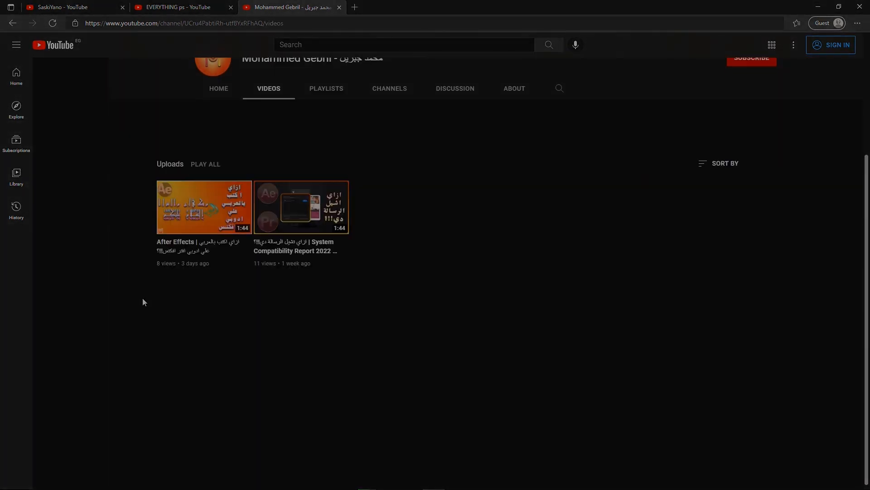
scroll(142, 301, up, 4)
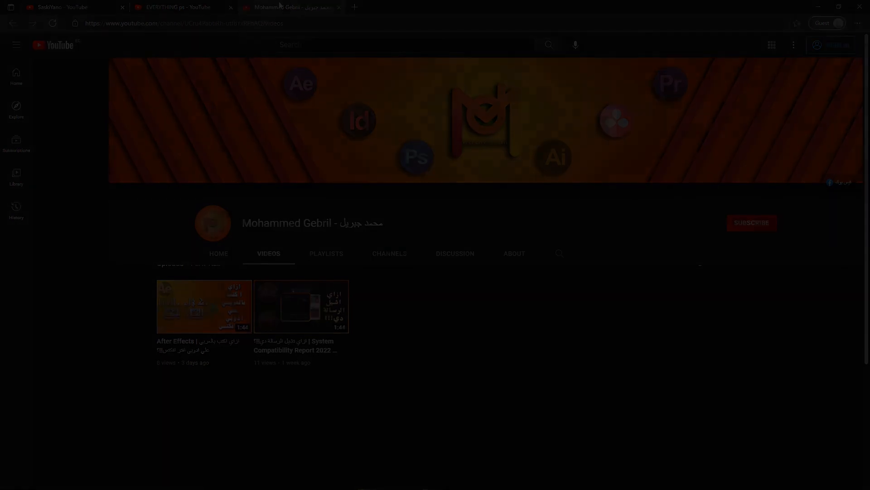